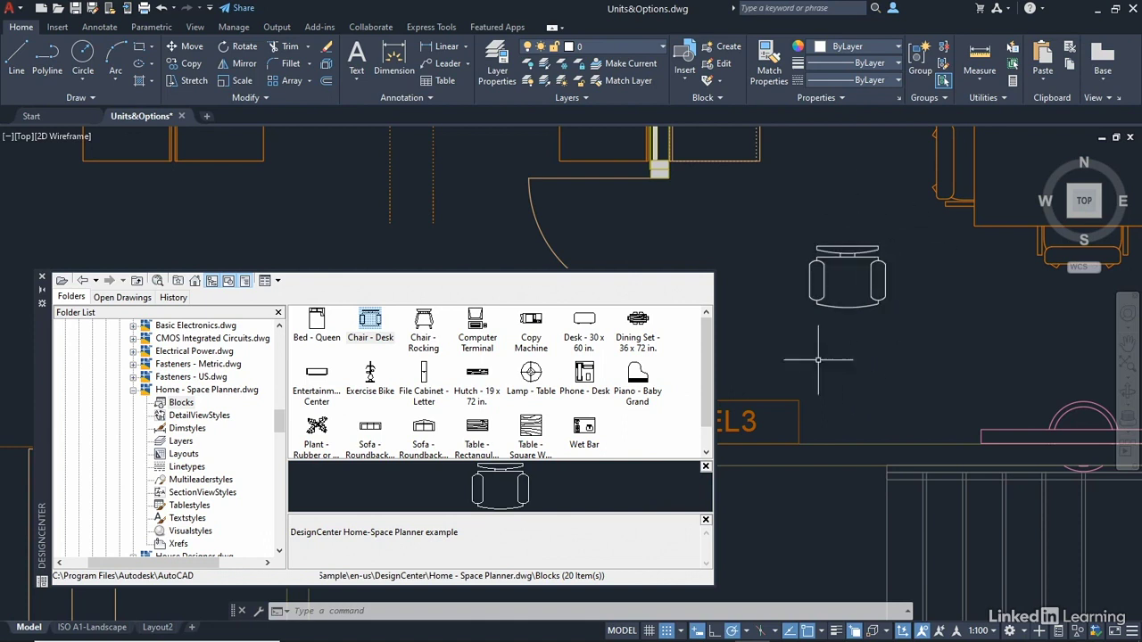
Close the DesignCenter palette and zoom to extents to show the full office floor plan
left_click(41, 282)
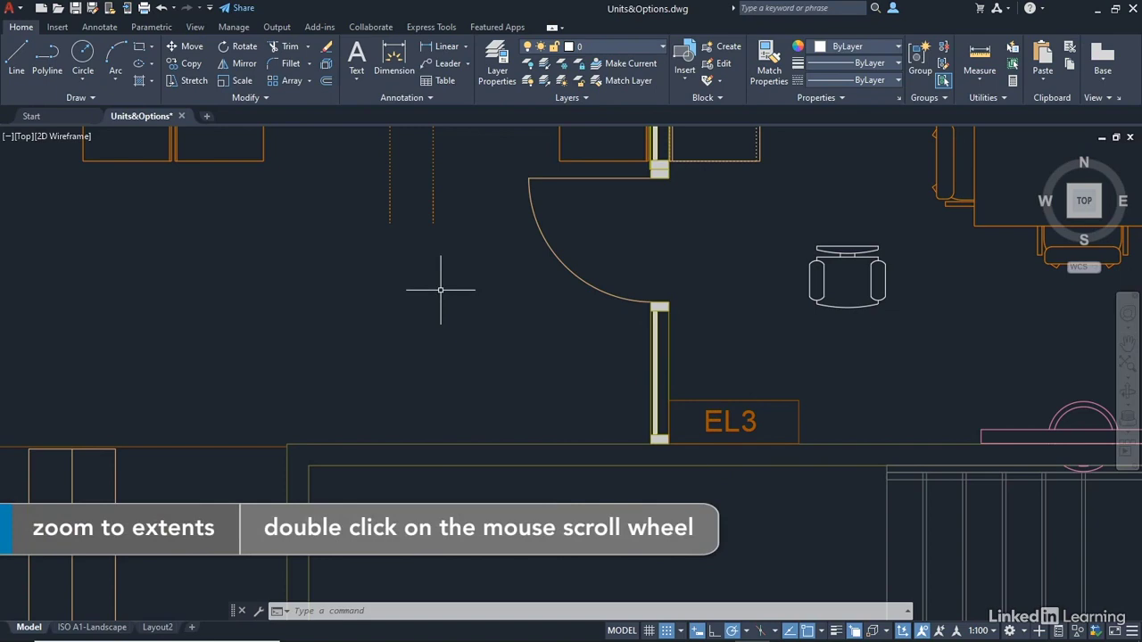
middle_click(440, 289)
middle_click(440, 290)
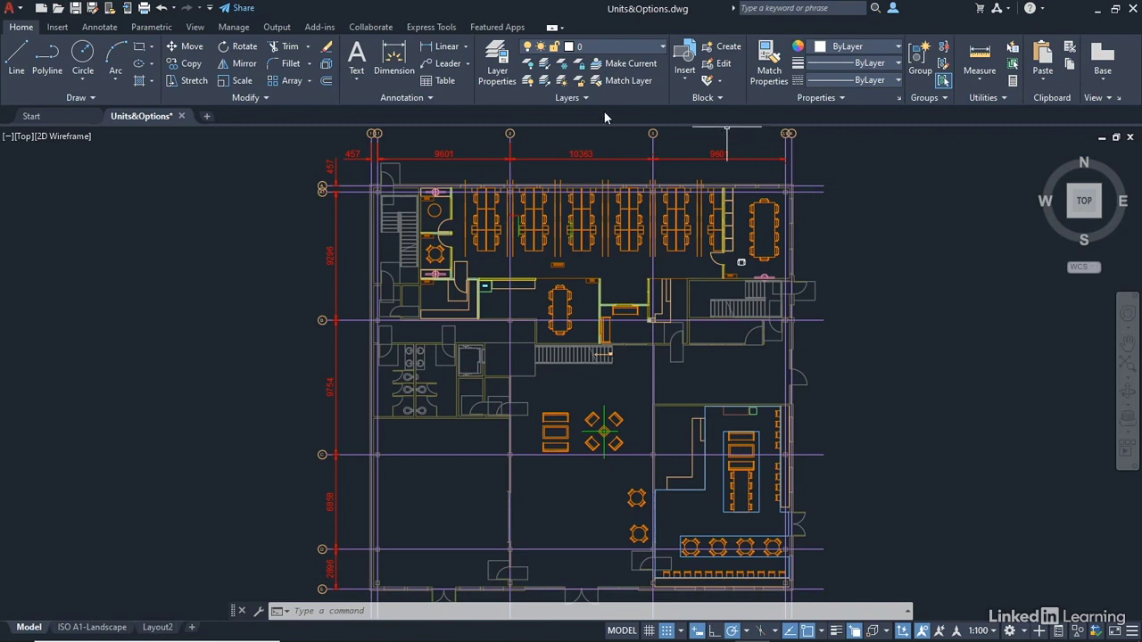
left_click(662, 50)
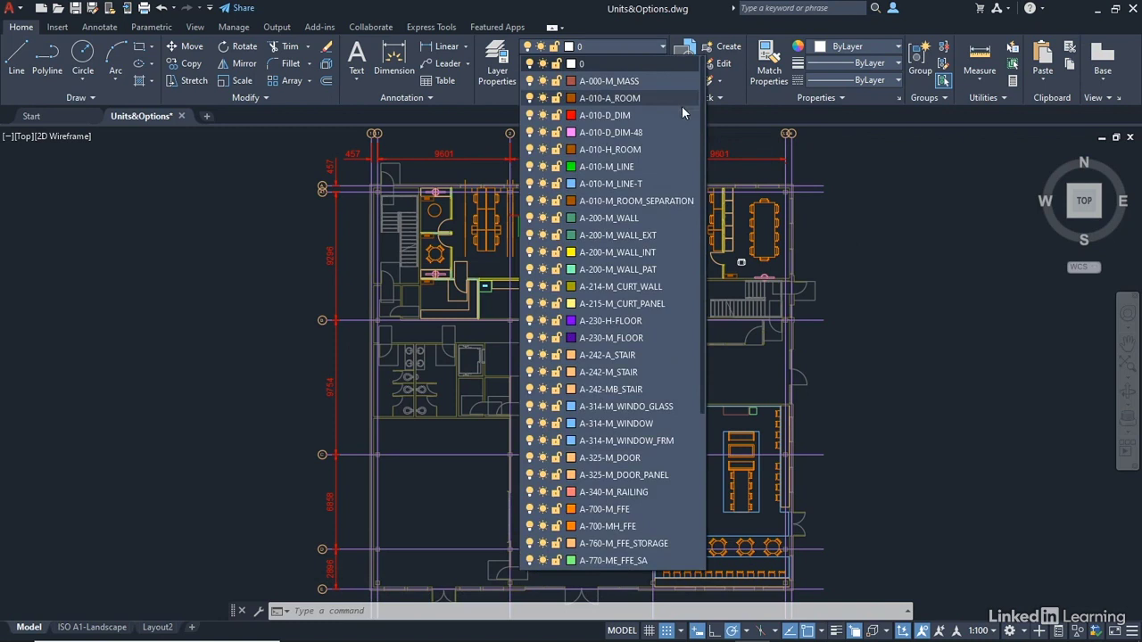
mouse_move(700, 118)
left_mouse_down()
mouse_move(710, 212)
mouse_move(703, 194)
left_mouse_up()
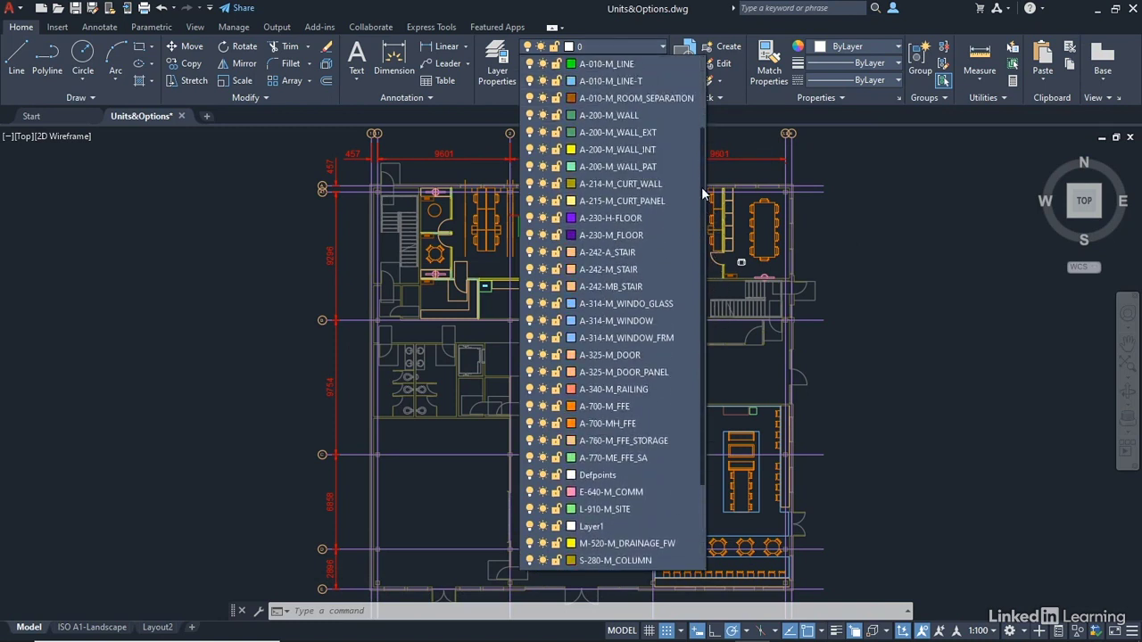
scroll(703, 194, "up", 2)
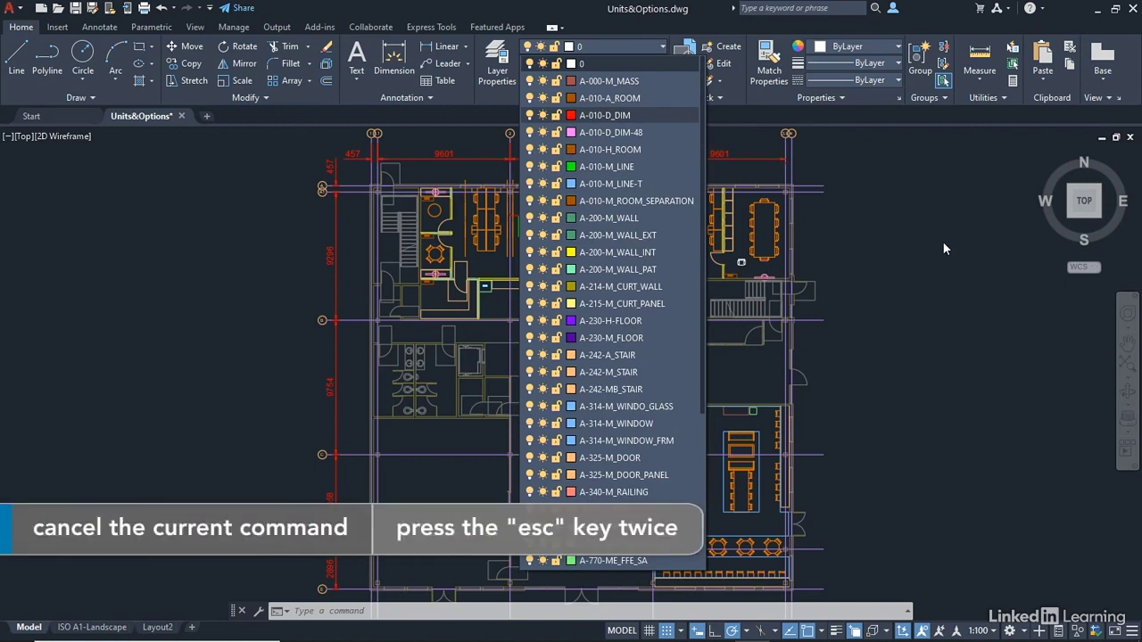
key("Escape")
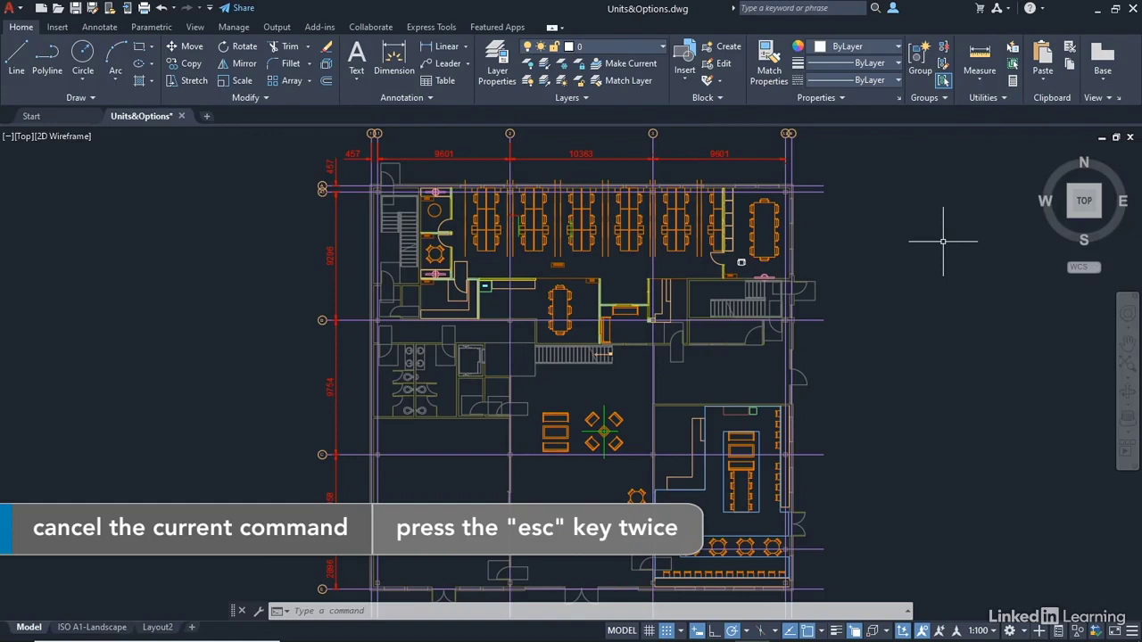
type("UNITS")
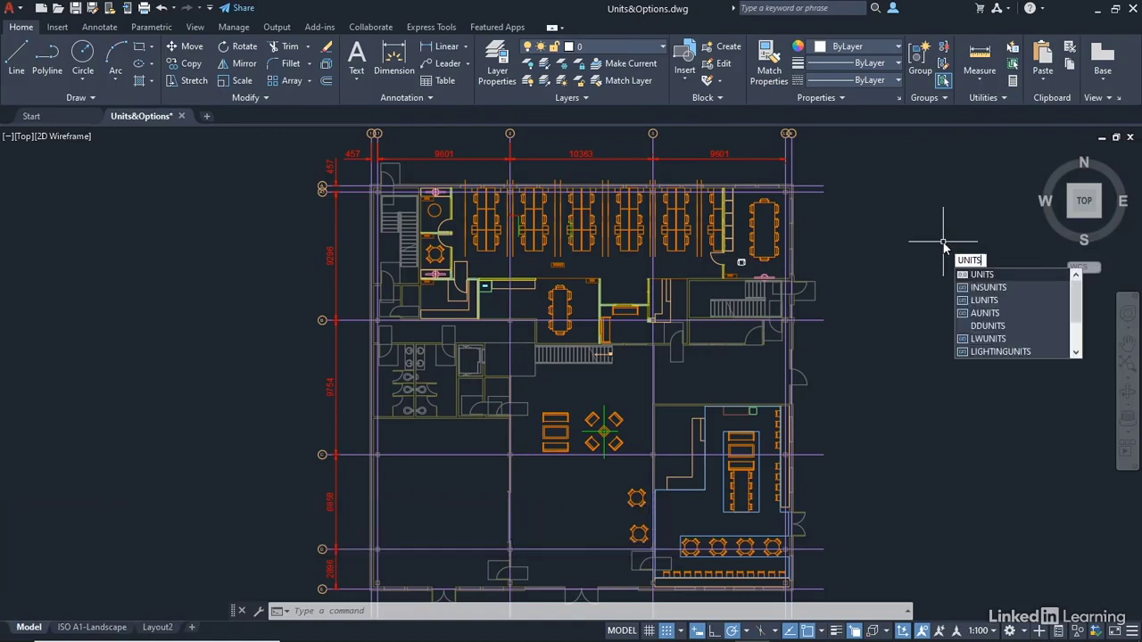
key("Return")
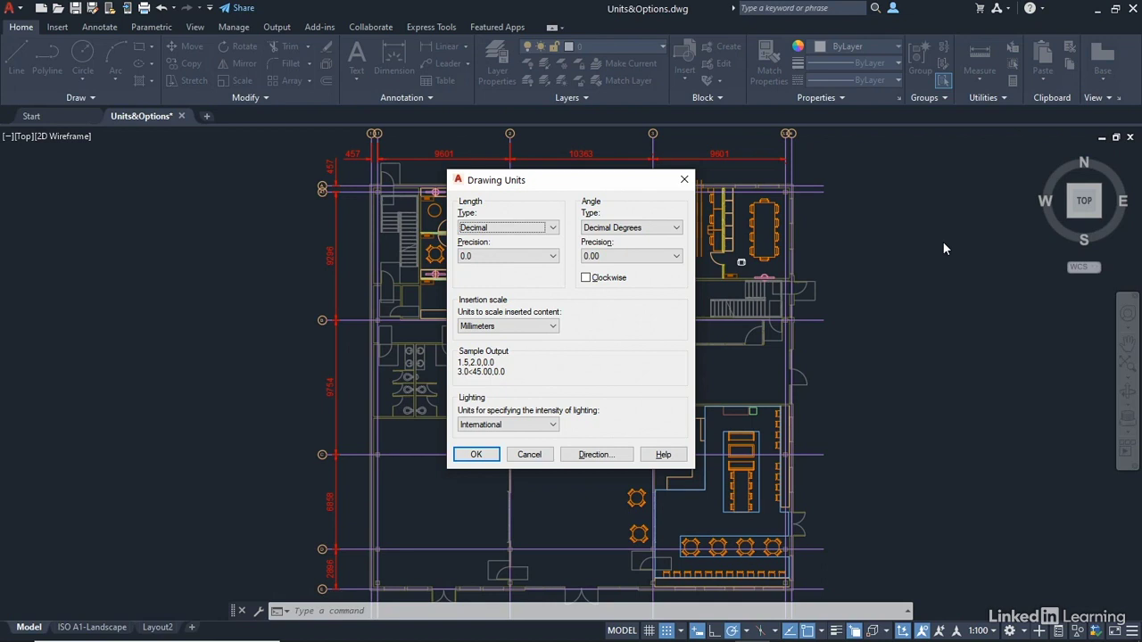
left_click(529, 454)
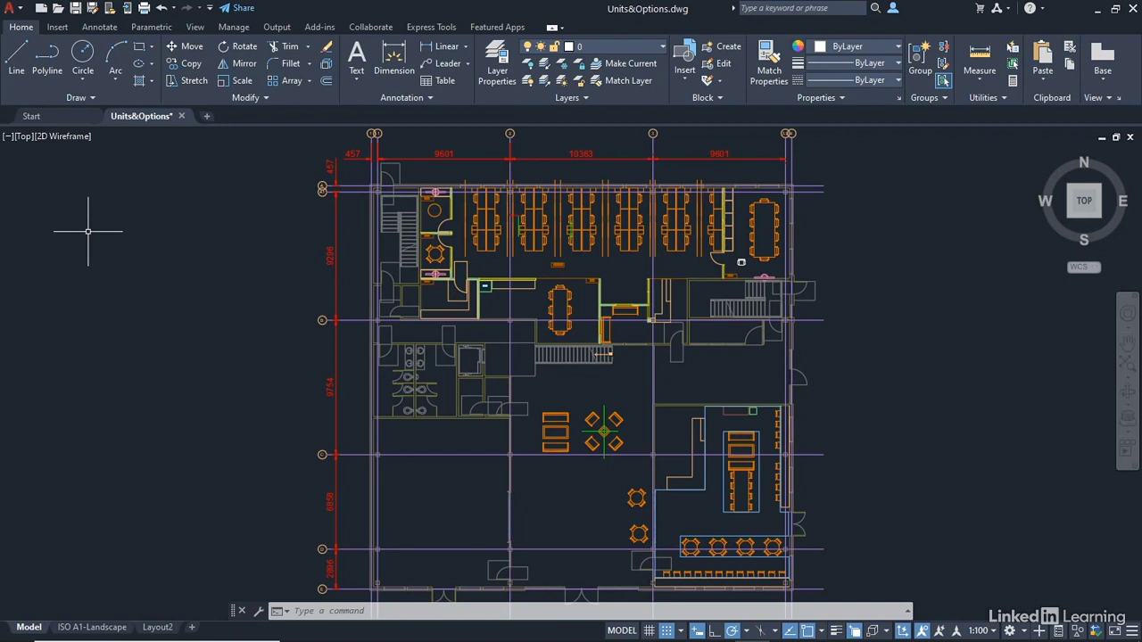
On the Start page, expand the New drawing template list showing acadiso.dwt
left_click(63, 120)
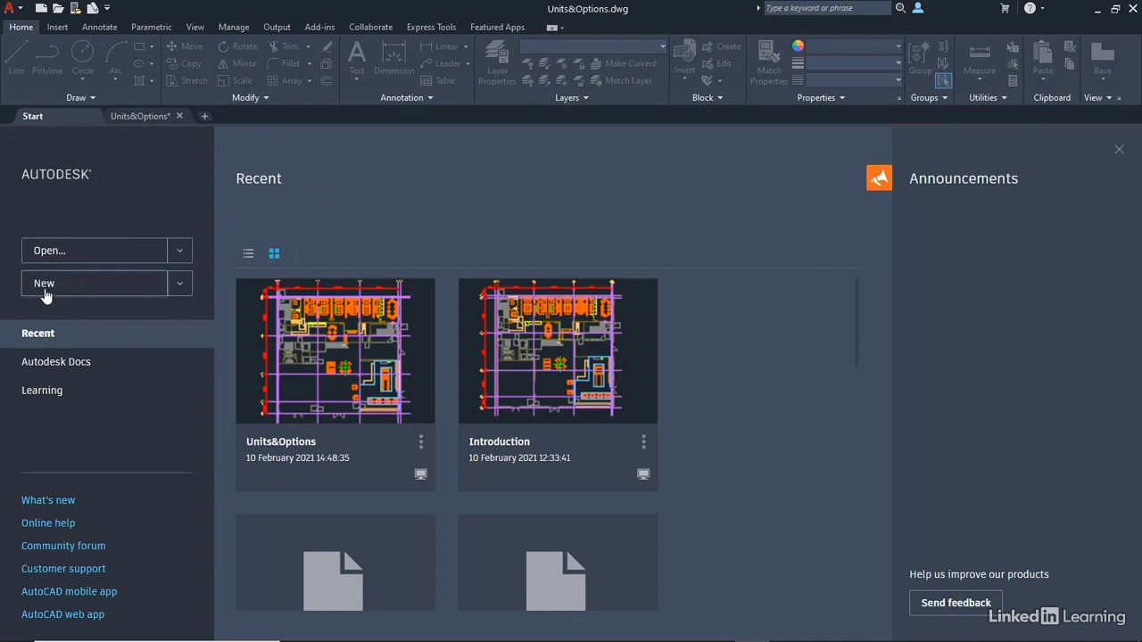
left_click(180, 284)
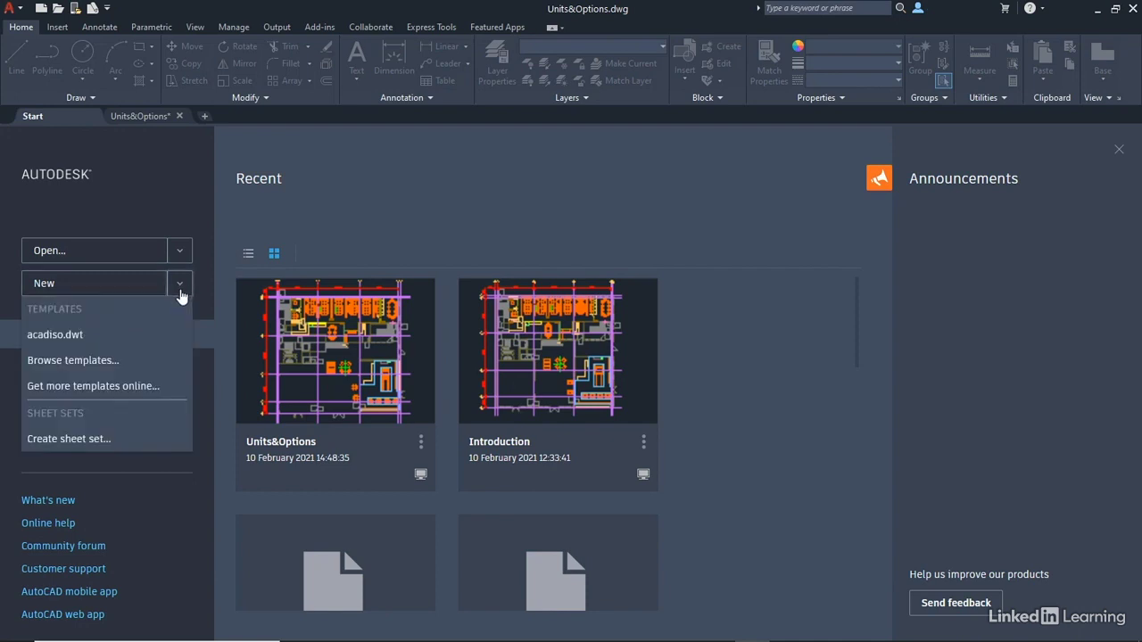
Browse templates and select acadiso.dwt in the Select Template dialog
left_click(72, 360)
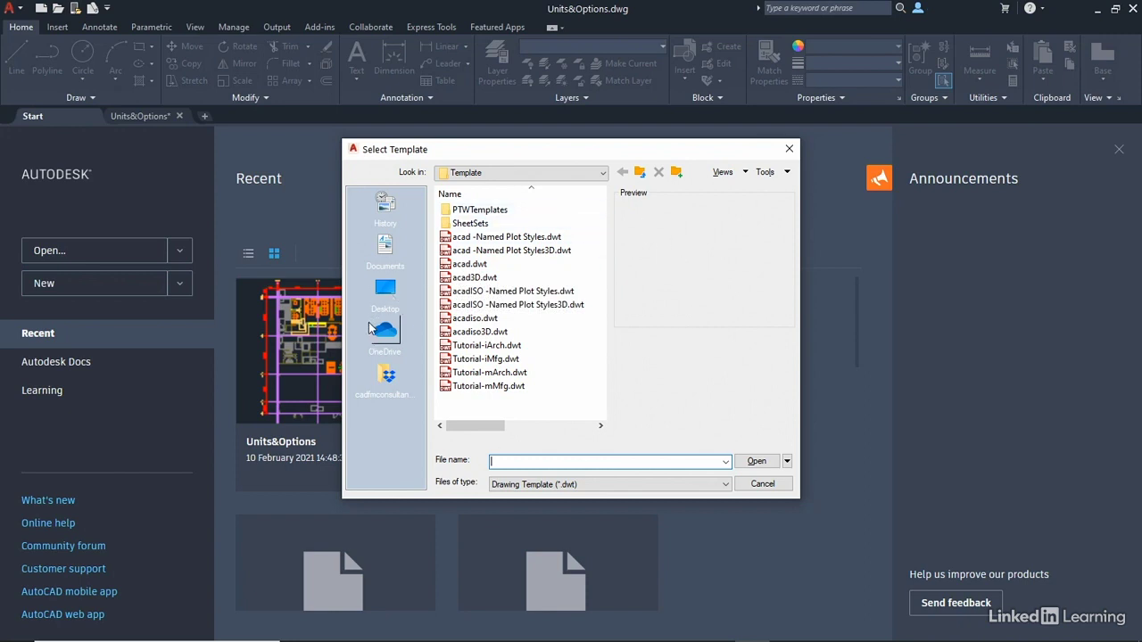
left_click(474, 318)
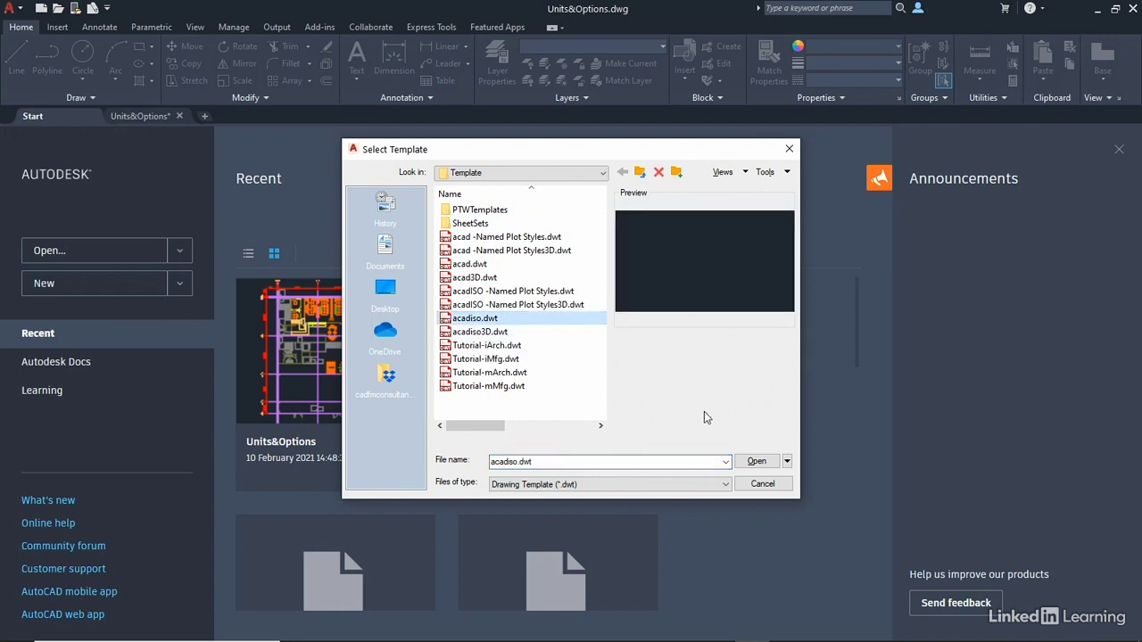
Create the blank Drawing1 from the selected acadiso.dwt template
left_click(757, 461)
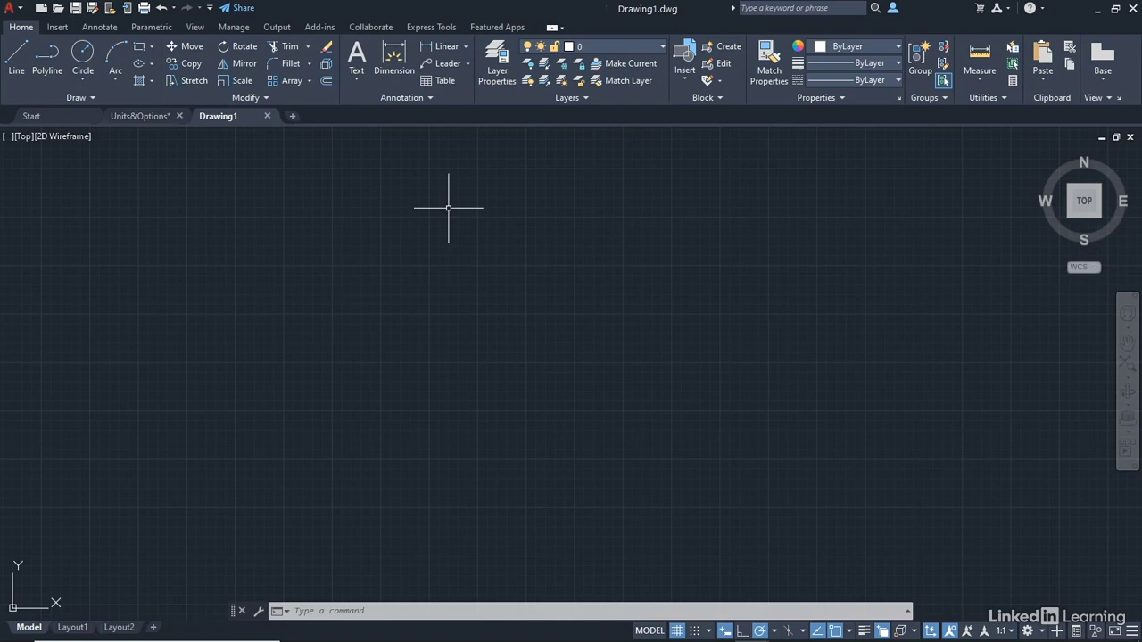
type("unit")
type("s")
key("Return")
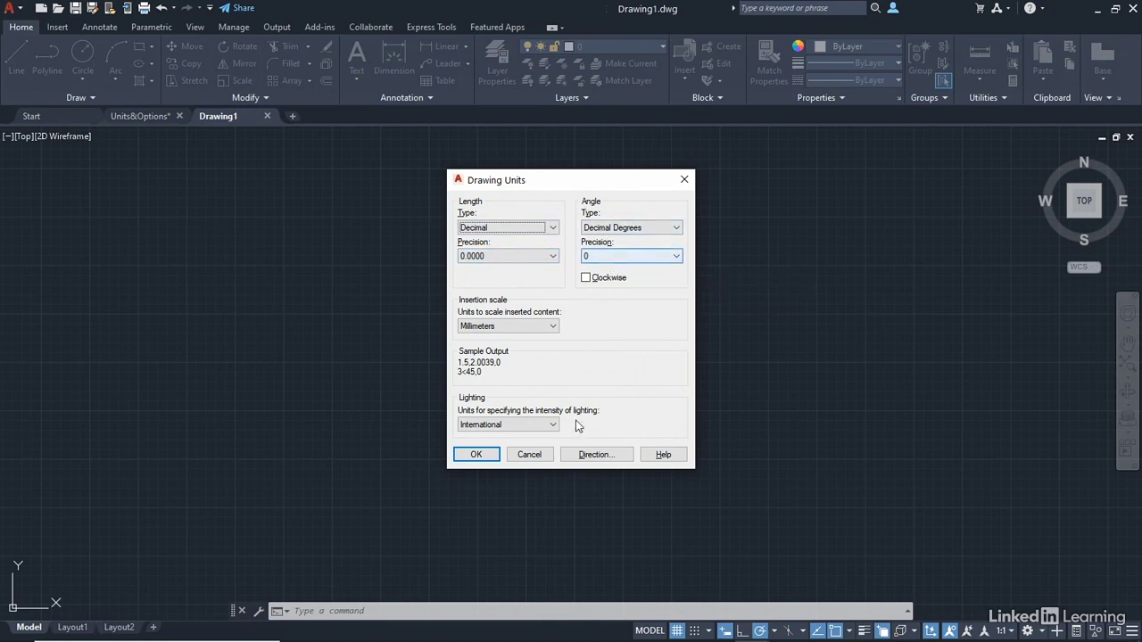
left_click(593, 455)
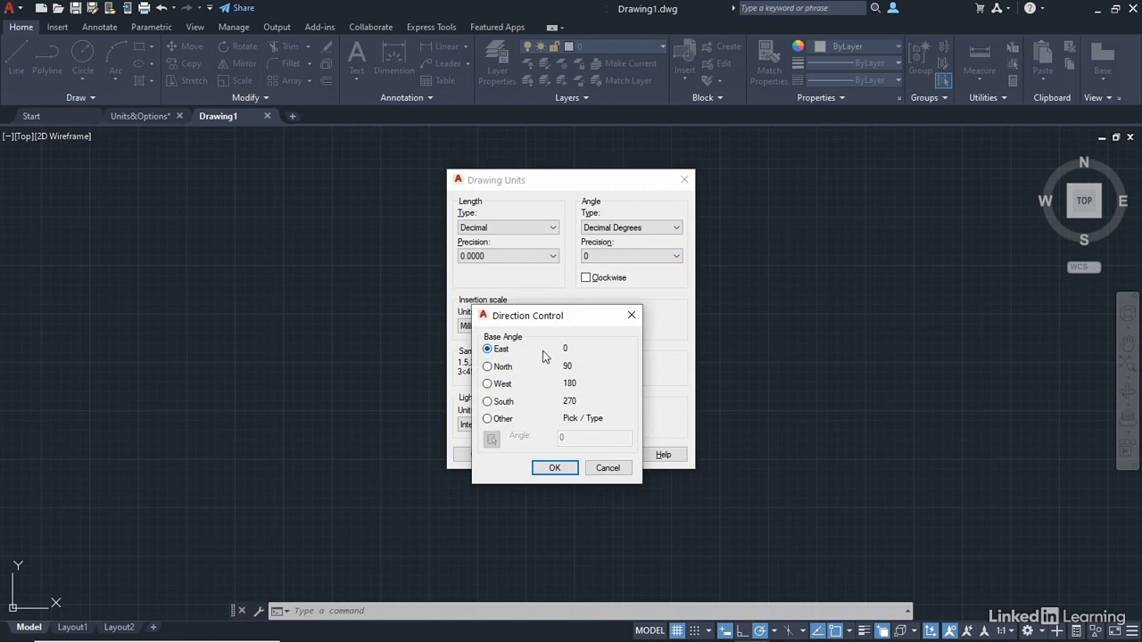
left_click(607, 467)
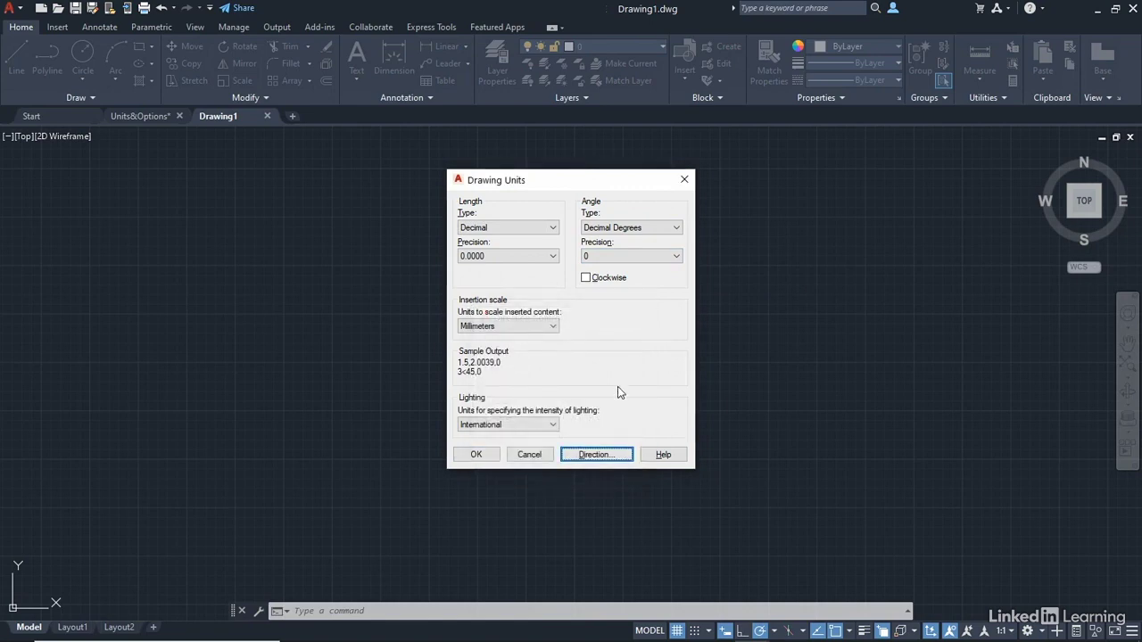
left_click(530, 456)
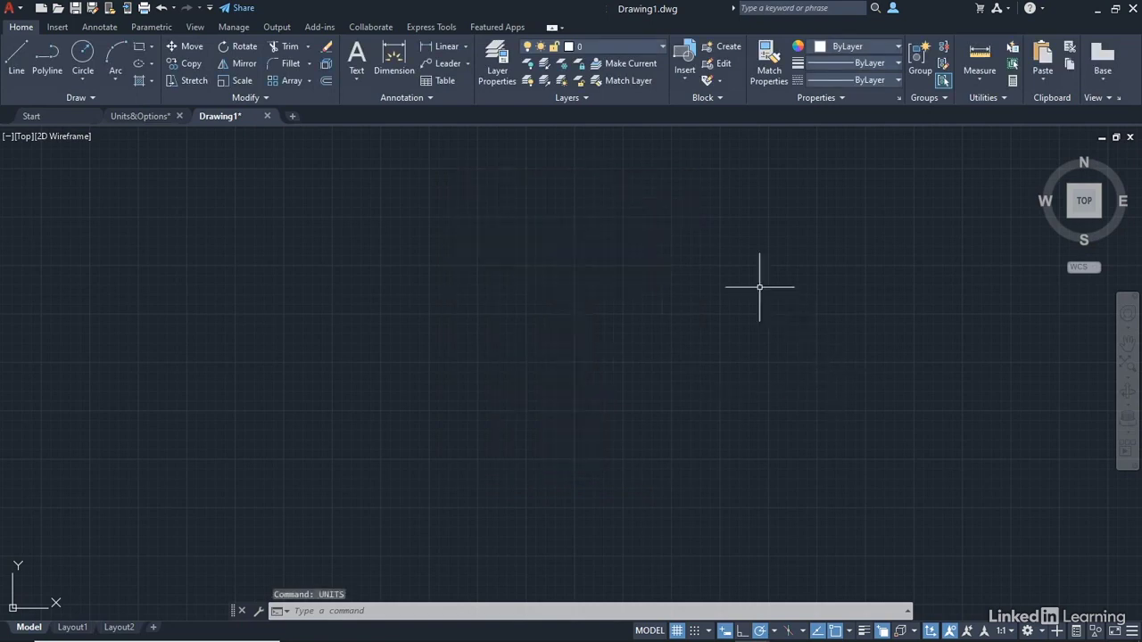
Check the layer list, then open Drawing1's Layer Properties Manager showing only layer 0
left_click(663, 47)
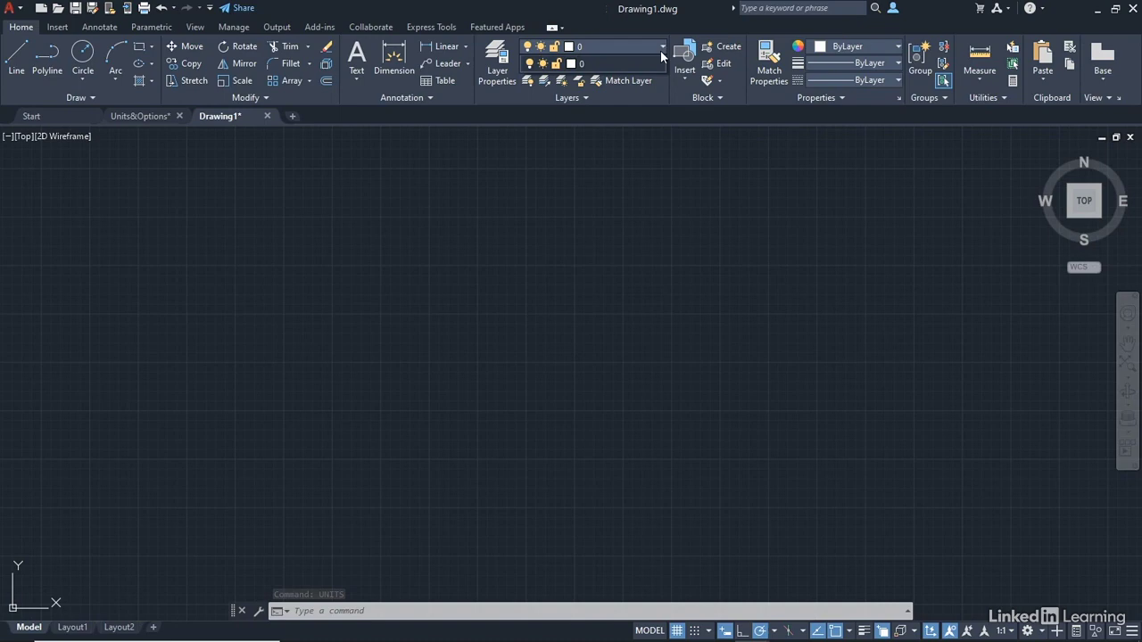
left_click(585, 64)
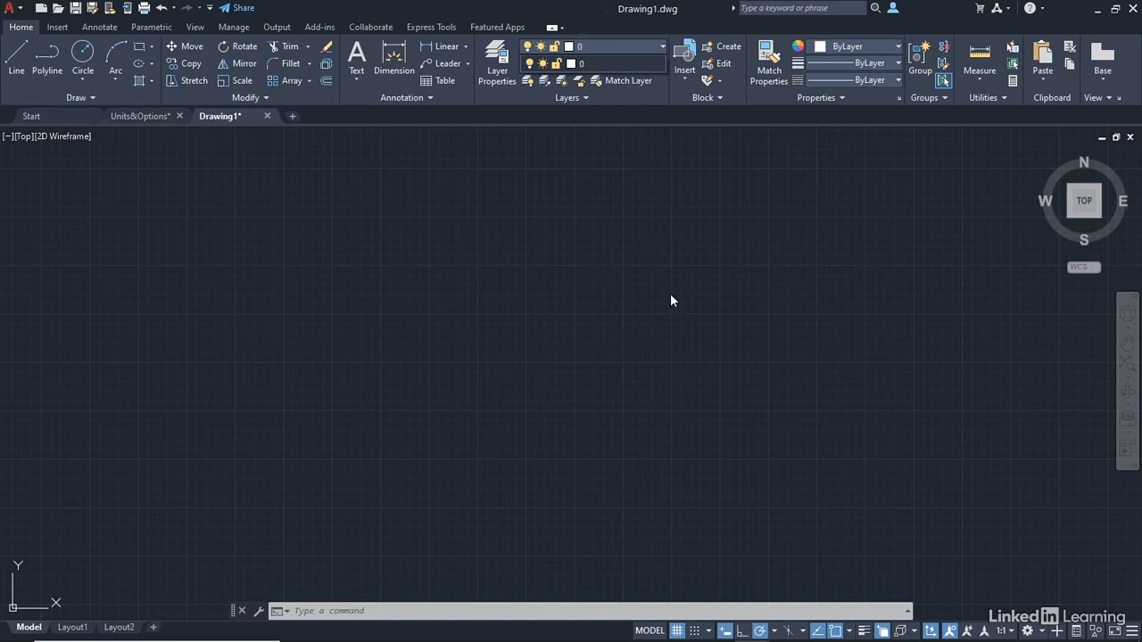
key("Escape")
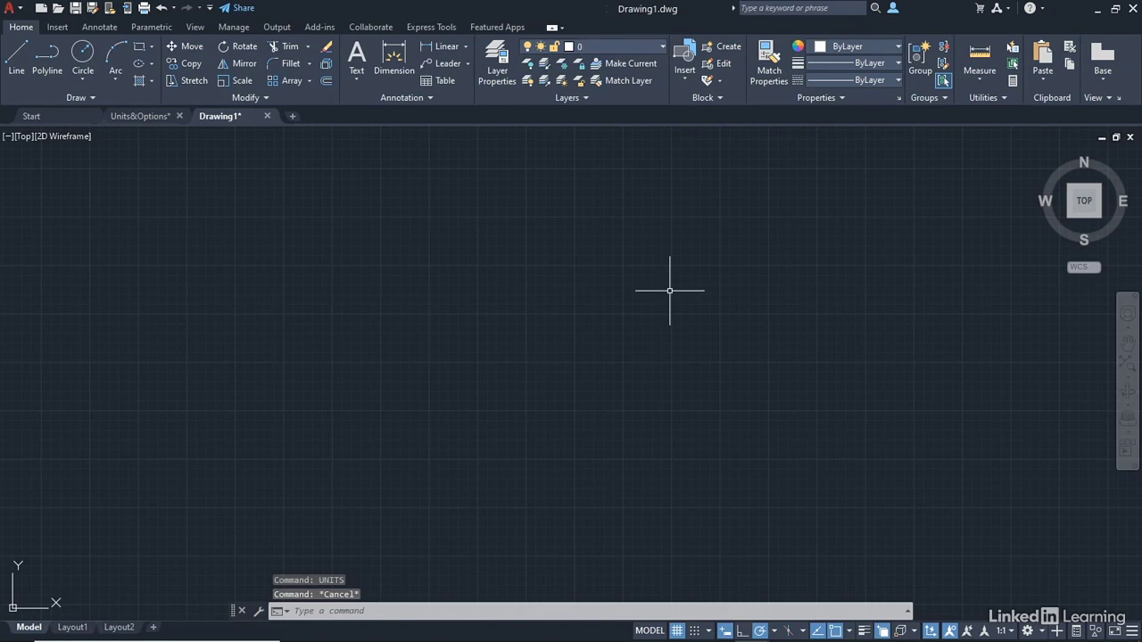
left_click(498, 79)
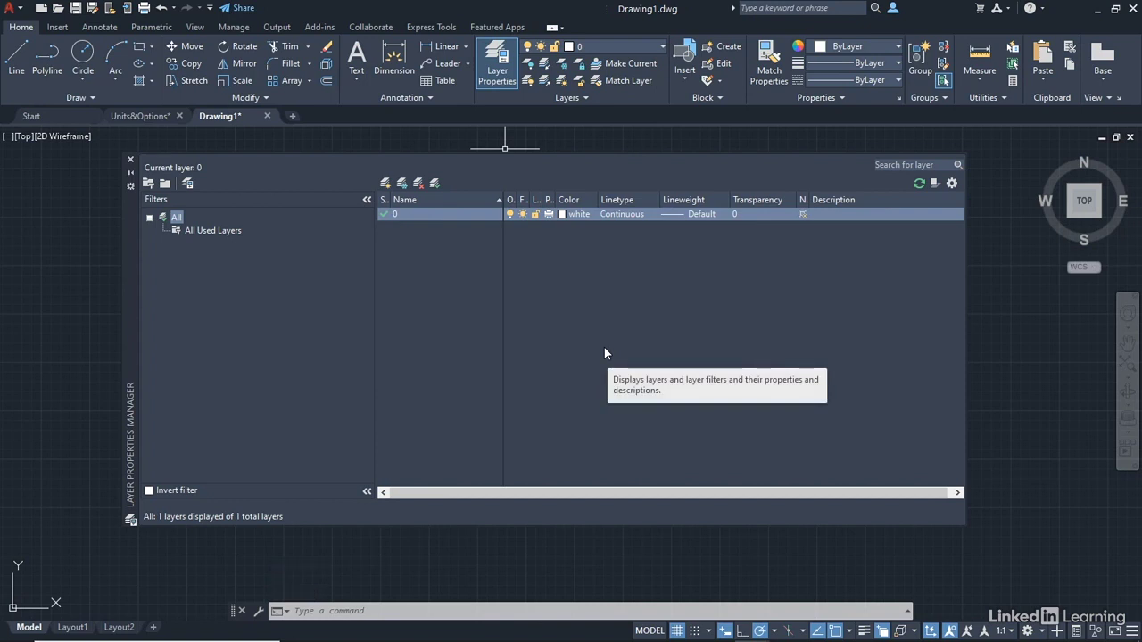
left_click(144, 117)
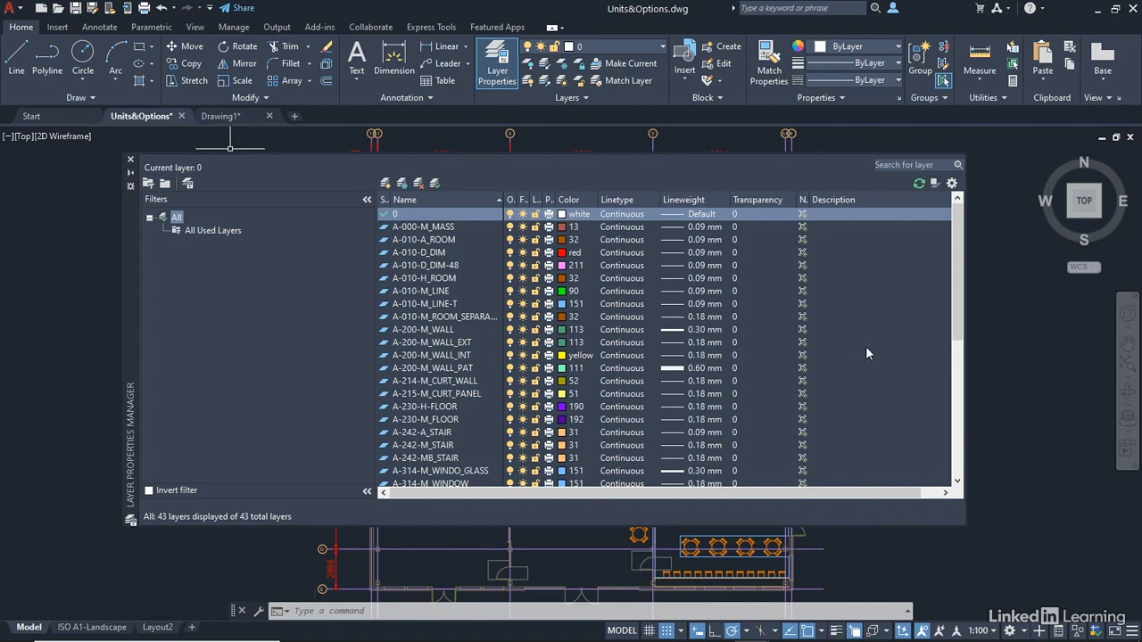
left_click(246, 116)
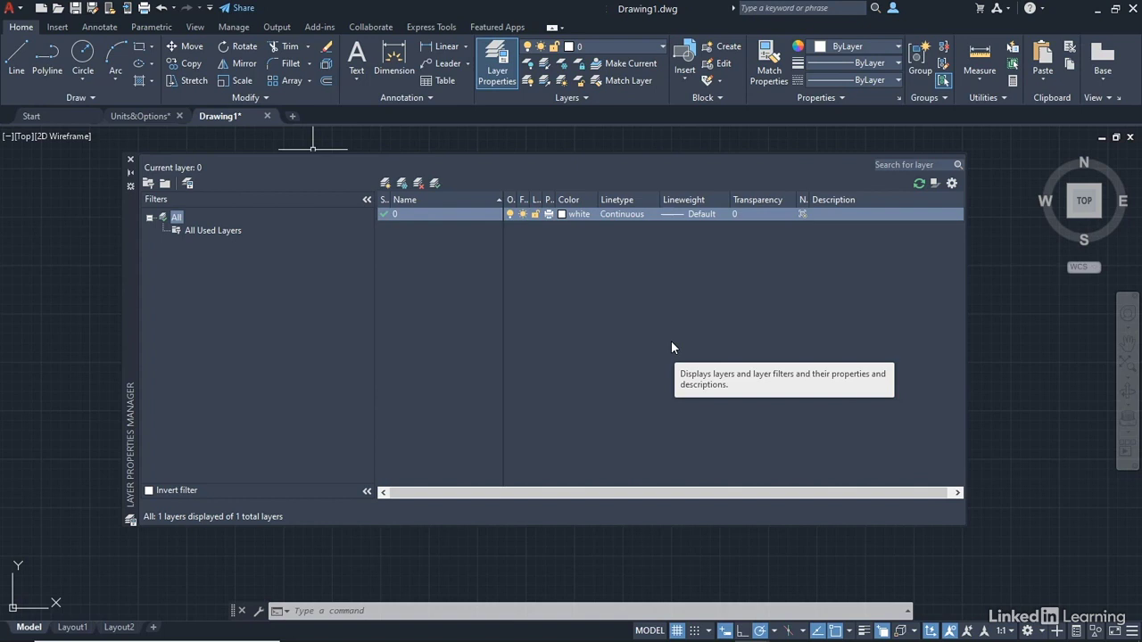
Create a new layer named OBJECTS with colour 10 (red)
left_click(385, 183)
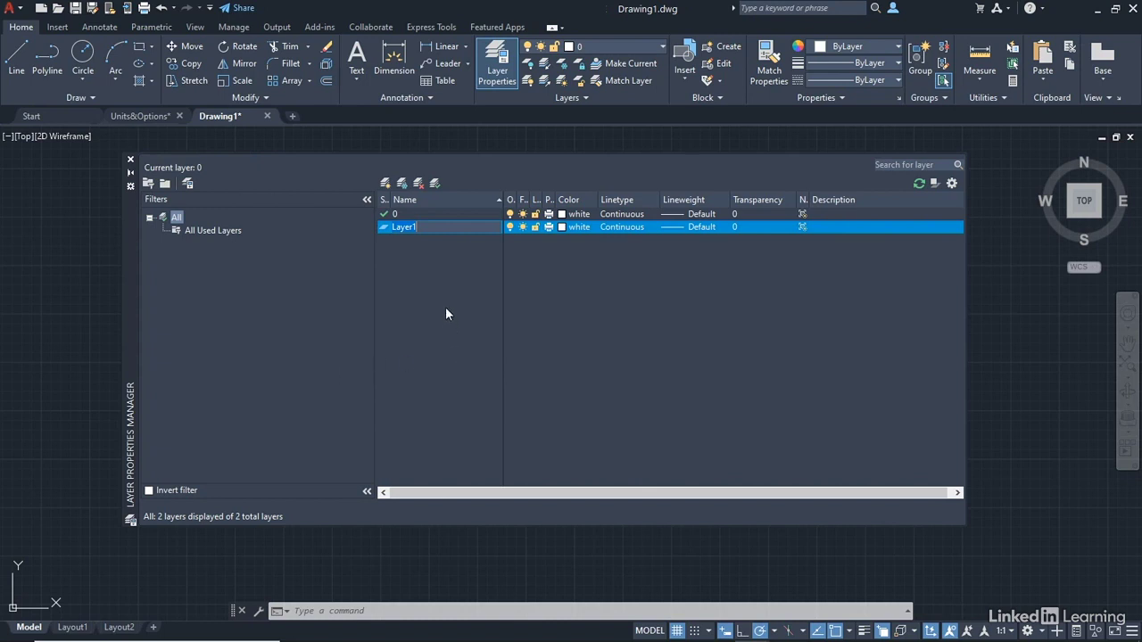
key("BackSpace")
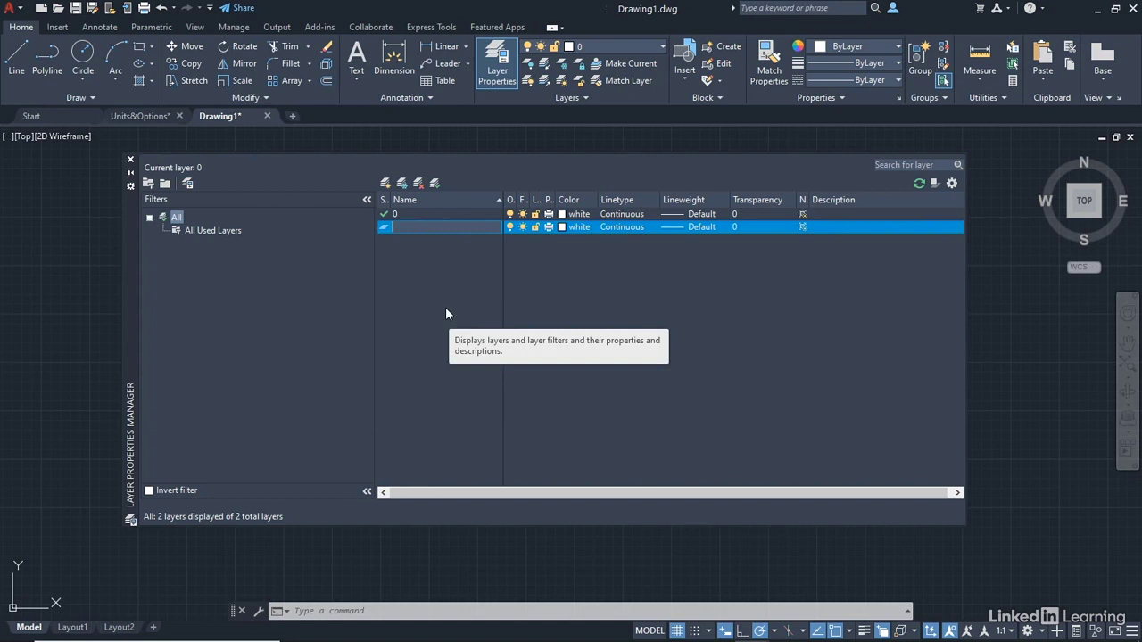
type("OBJECTS")
left_click(562, 227)
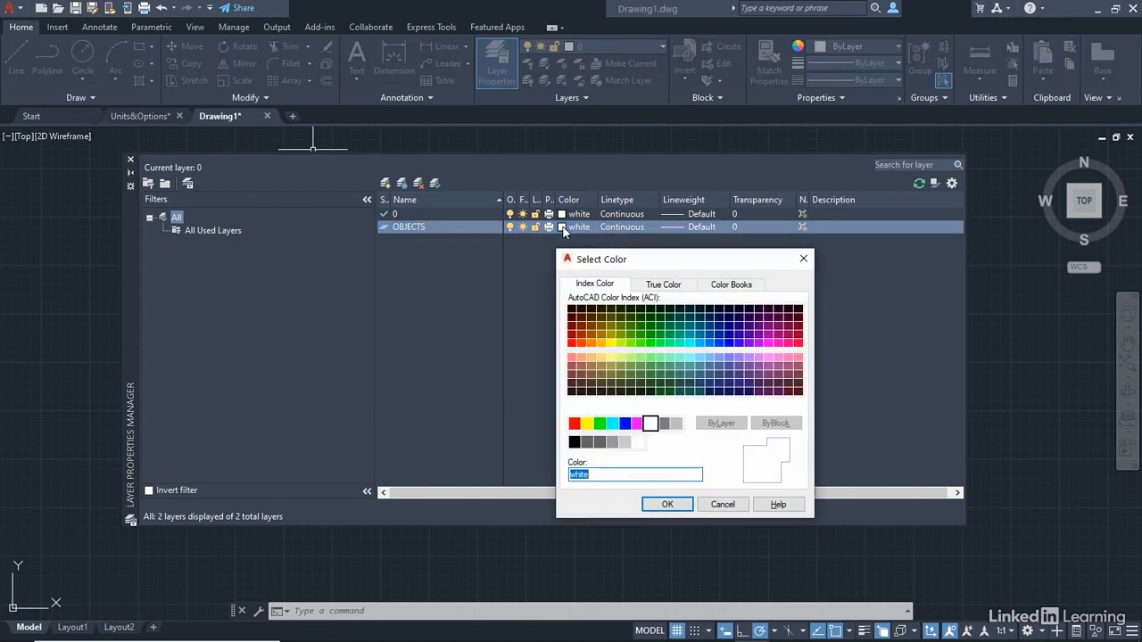
left_click(571, 343)
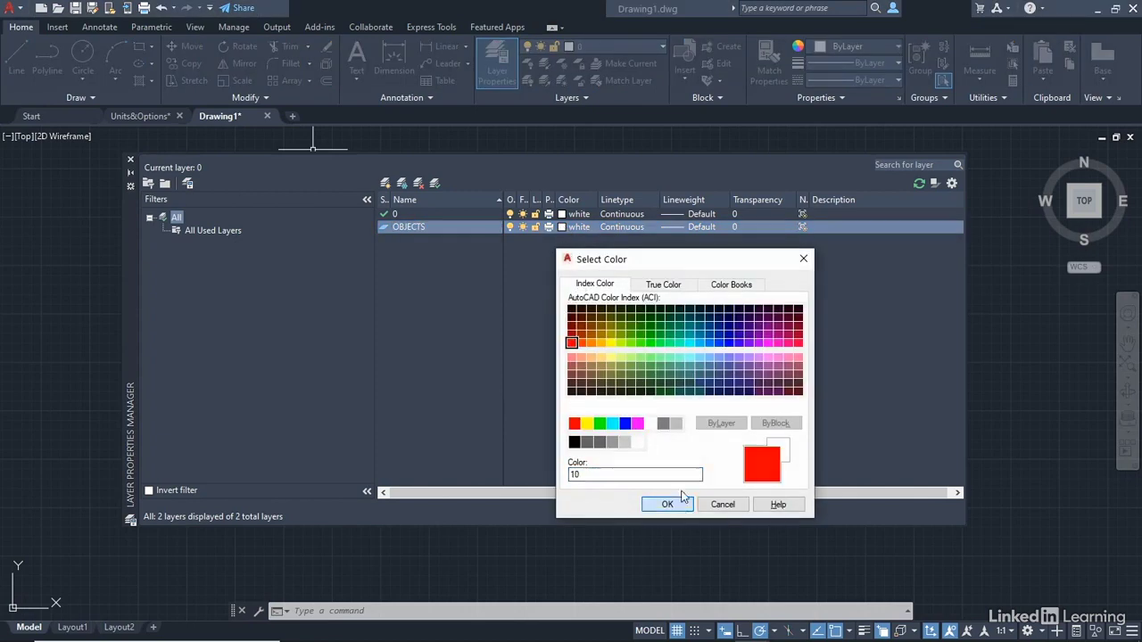
left_click(667, 504)
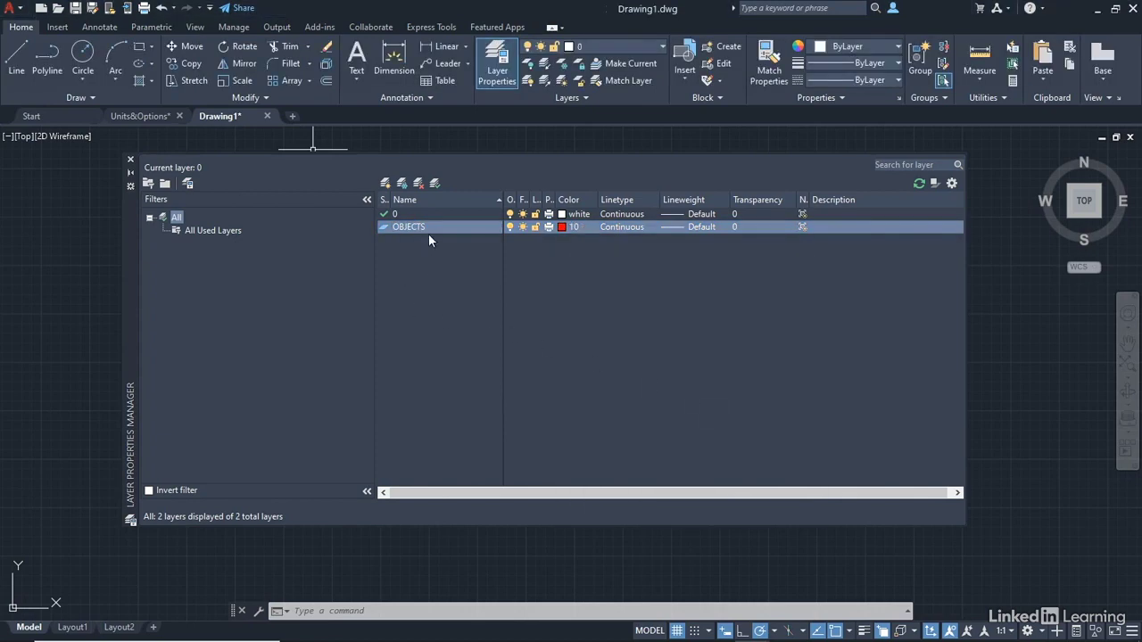
Close the layer manager and set length precision to 0.00 and angle precision to 0.0000
left_click(130, 162)
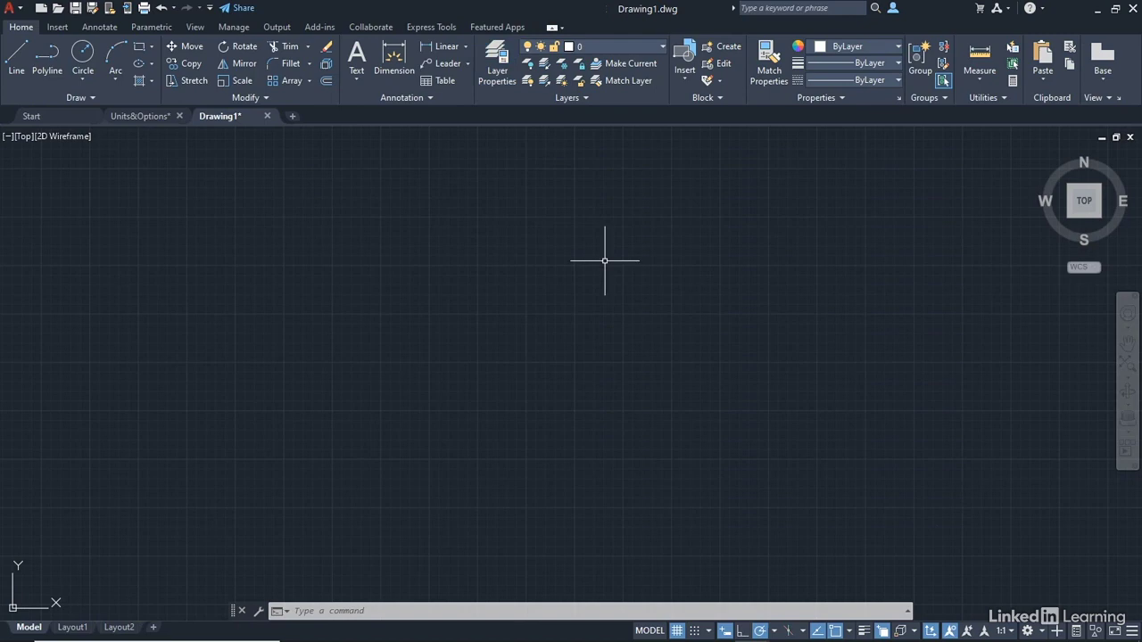
type("units")
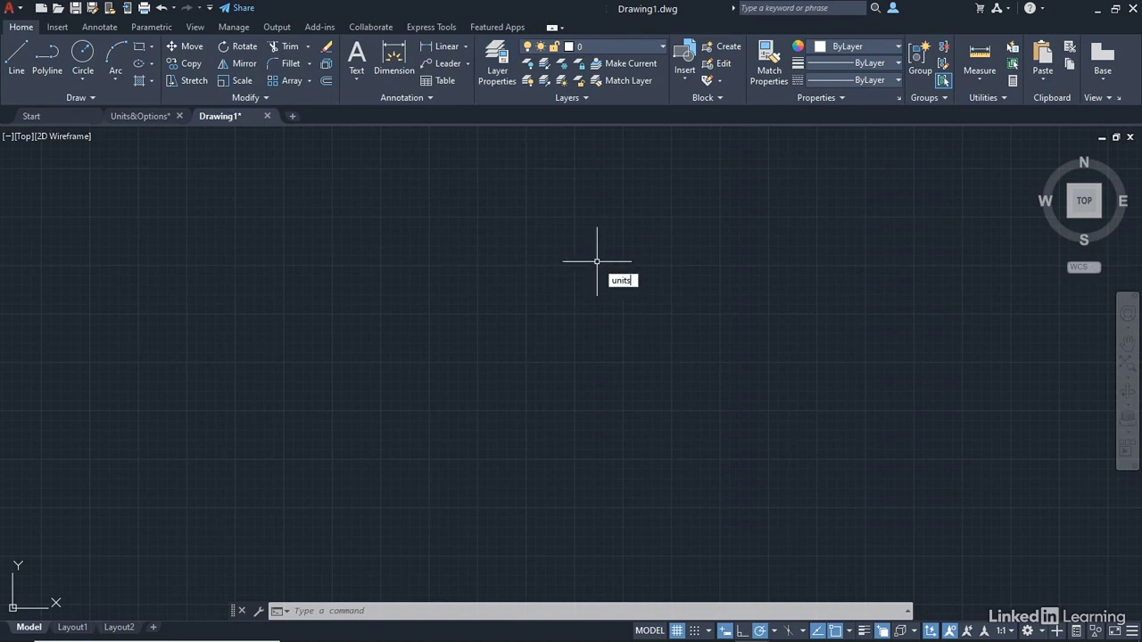
key("Return")
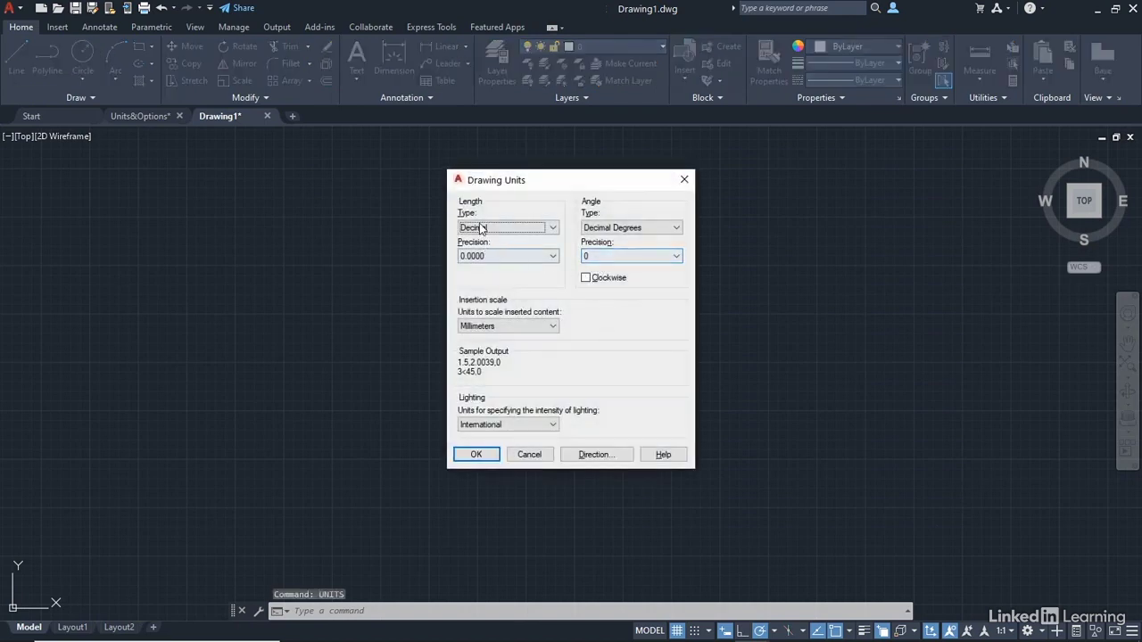
left_click(499, 256)
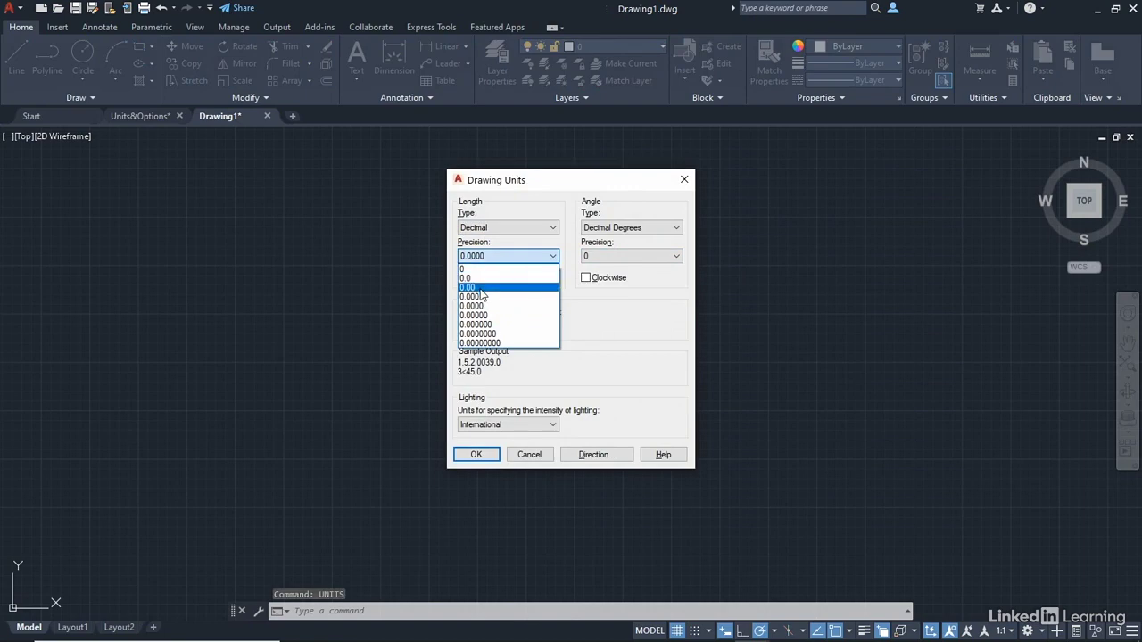
left_click(482, 289)
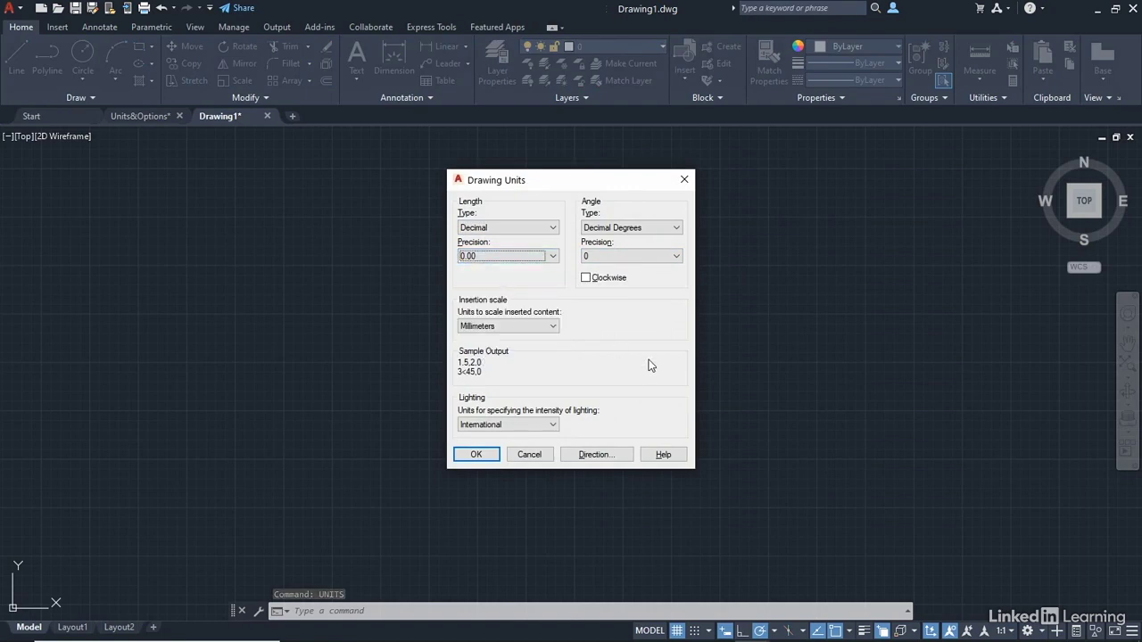
left_click(639, 259)
left_click(638, 306)
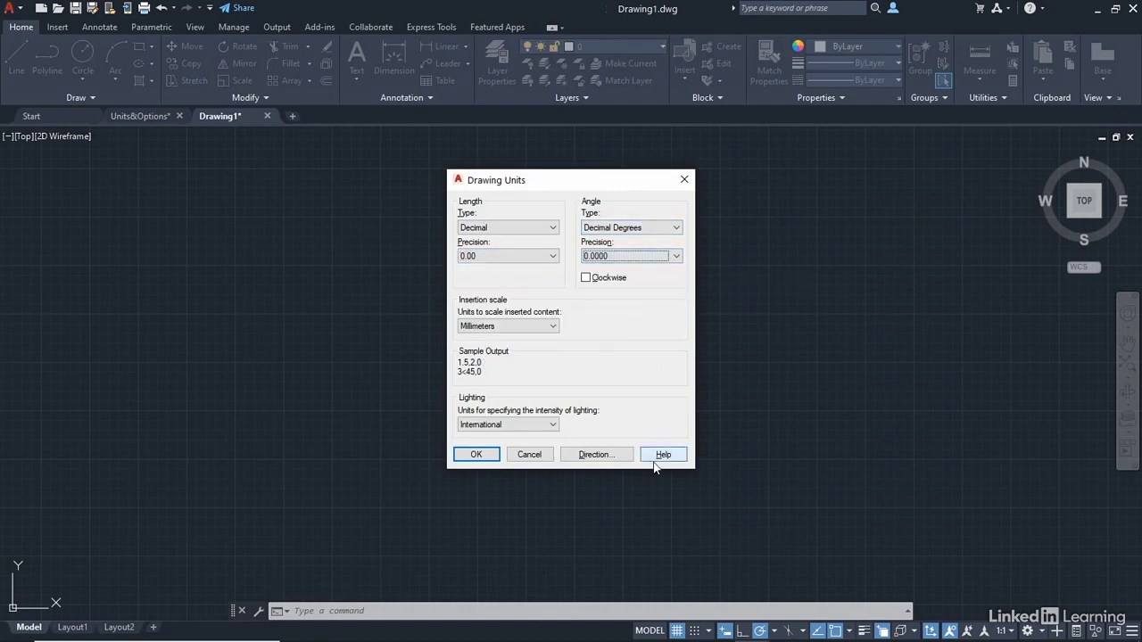
left_click(477, 455)
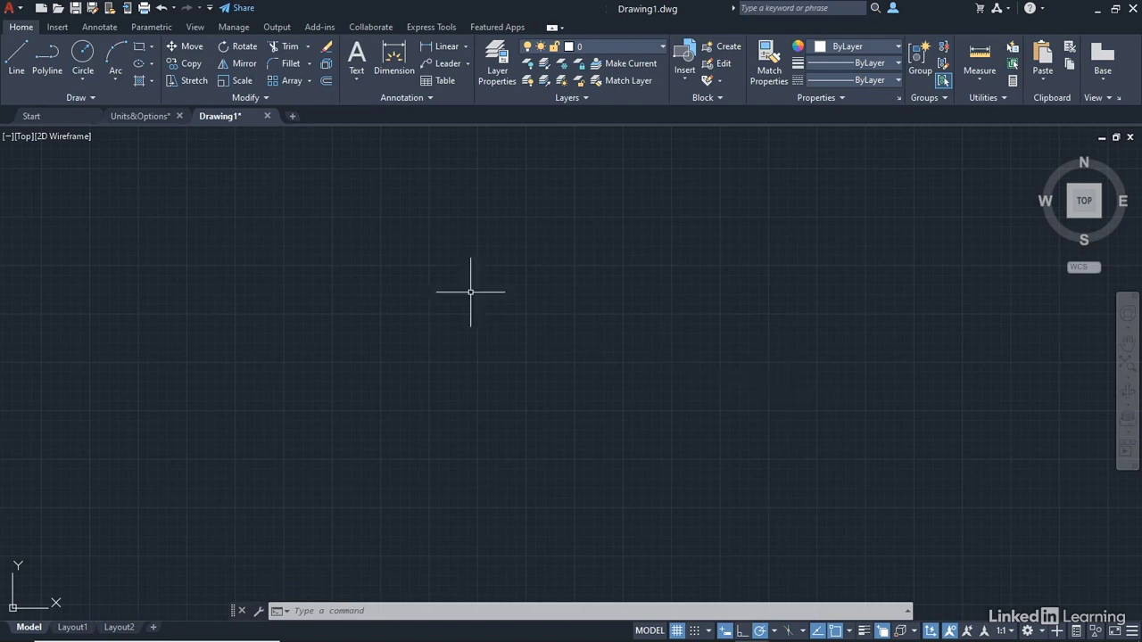
Set up Save As with Drawing Template (*.dwt) type and file name ACAD_Metric_BASIC
left_click(92, 12)
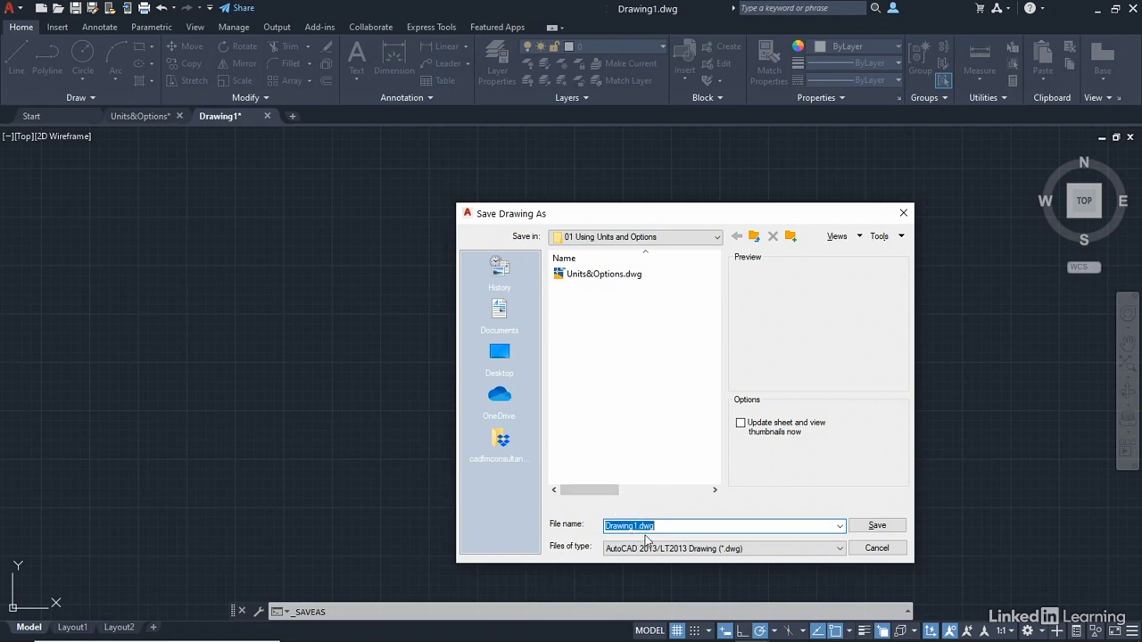
left_click(769, 549)
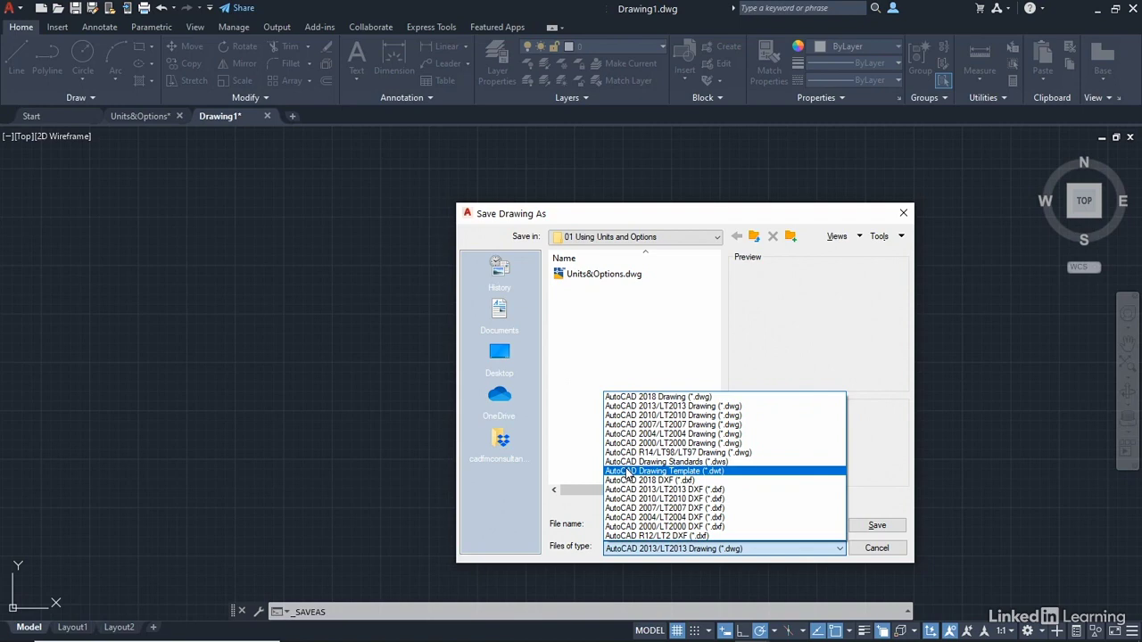
left_click(693, 472)
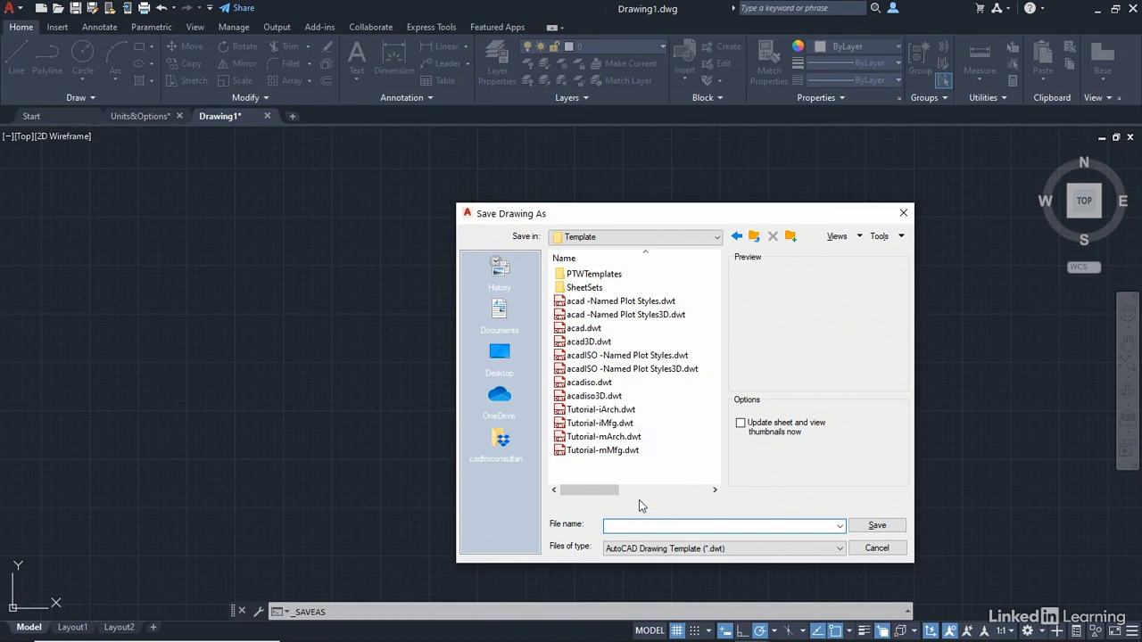
type("A")
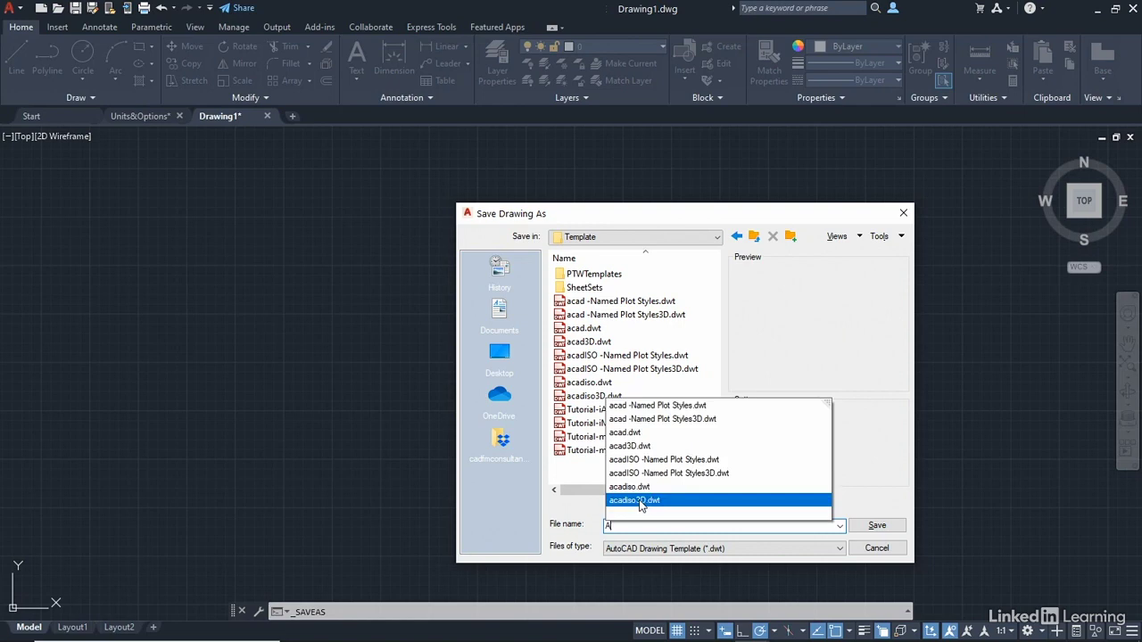
type("CAD_")
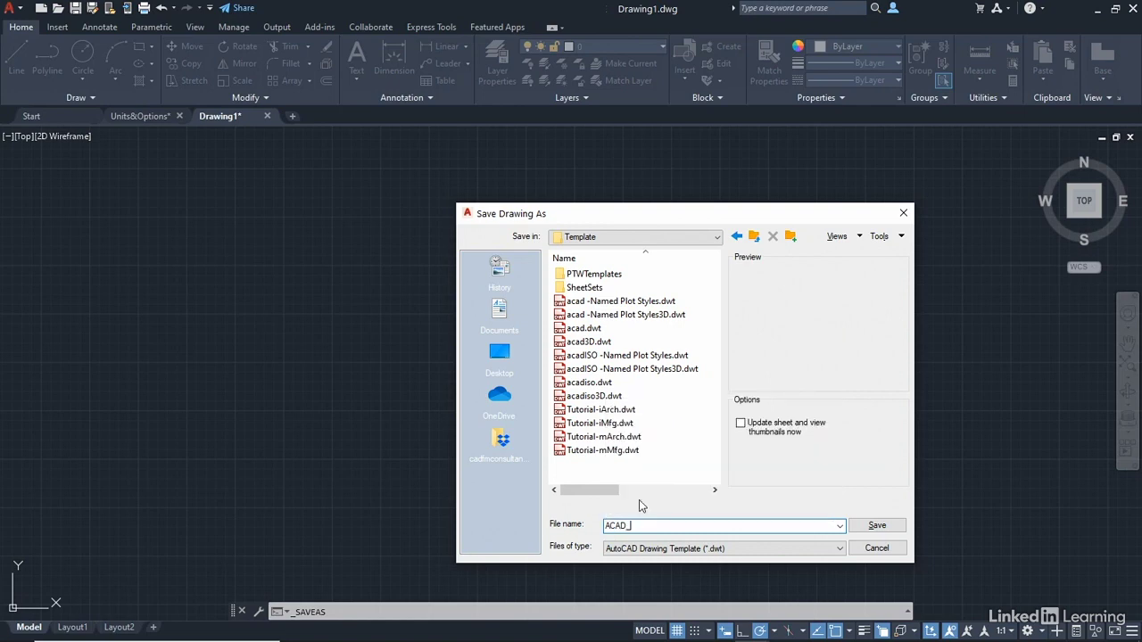
type("Metr")
type("ic_BAS")
type("IC")
Save the template with description AutoCAD_Metric_BASIC and metric measurement
left_click(876, 526)
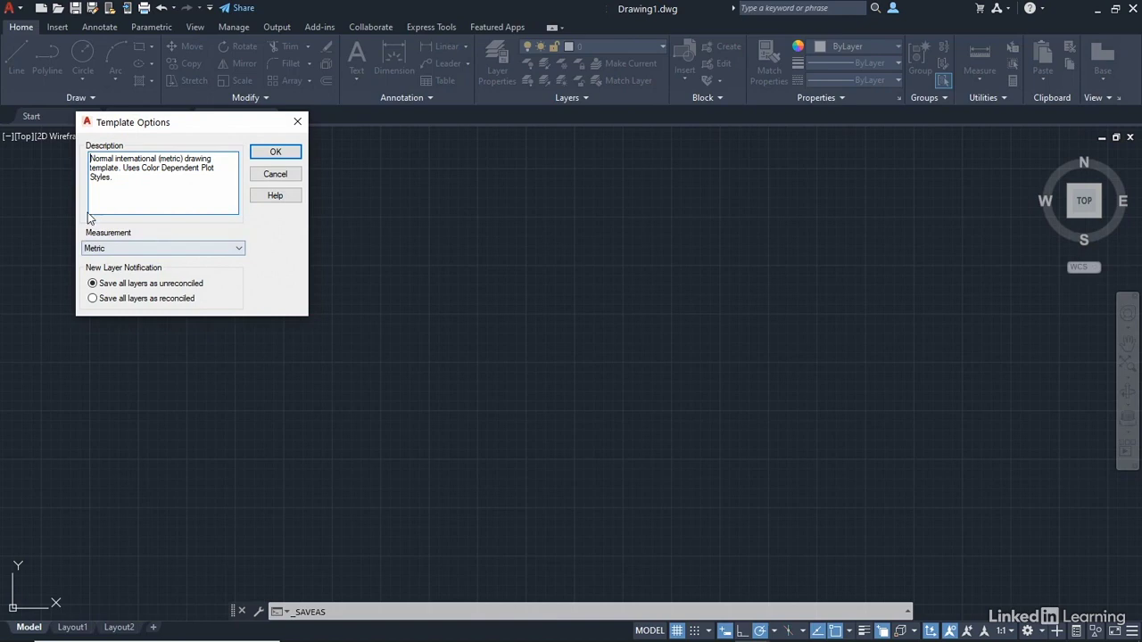
left_click(140, 204)
left_click_drag(114, 177, 89, 157)
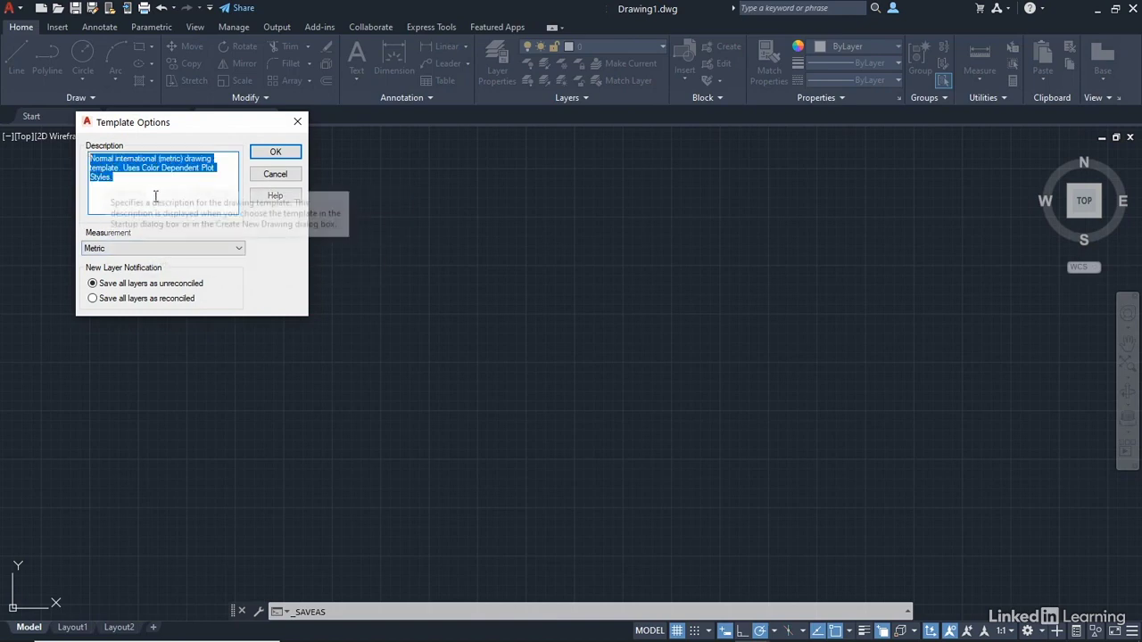
type("AutoCAD")
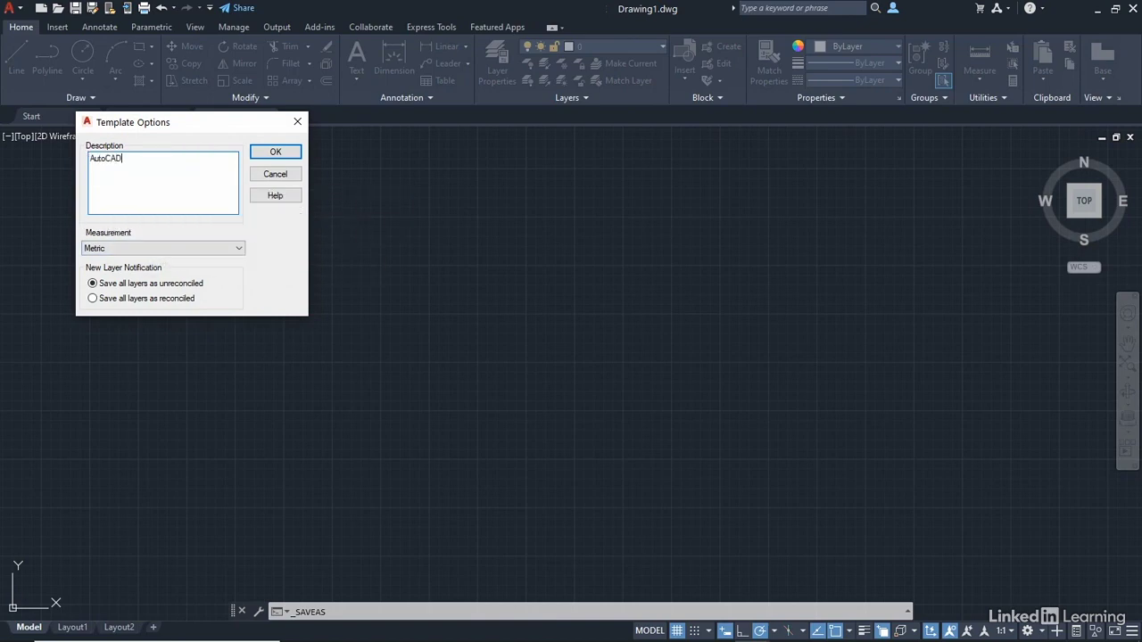
type("_Met")
type("ric_")
type("BASIC")
left_click(269, 155)
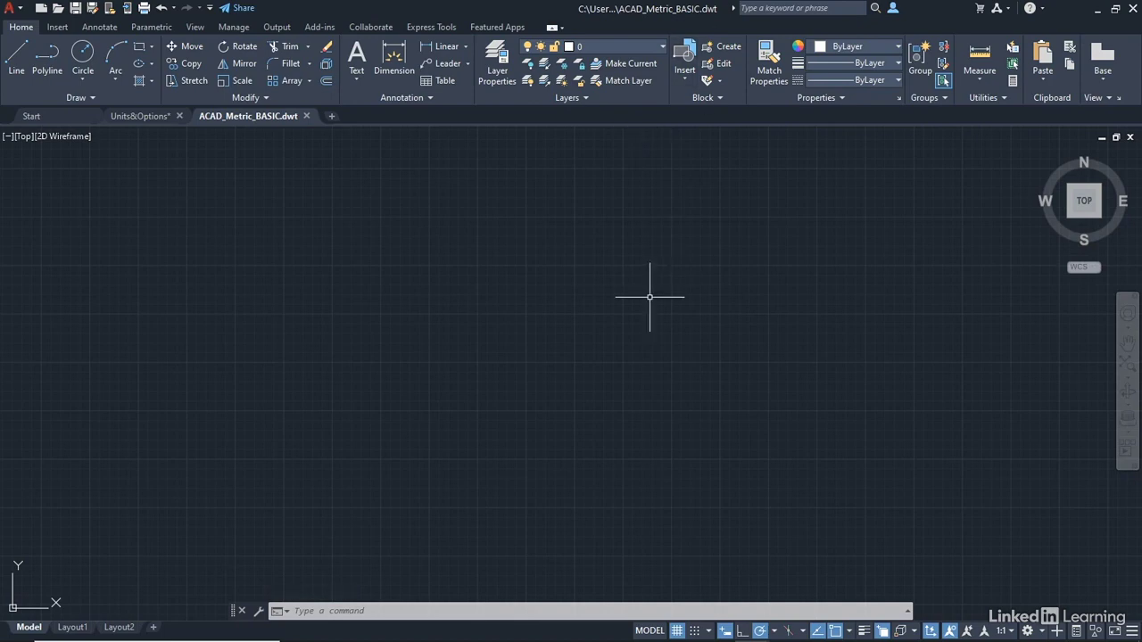
Close the ACAD_Metric_BASIC.dwt tab and show the Start page's new-drawing template options
left_click(306, 117)
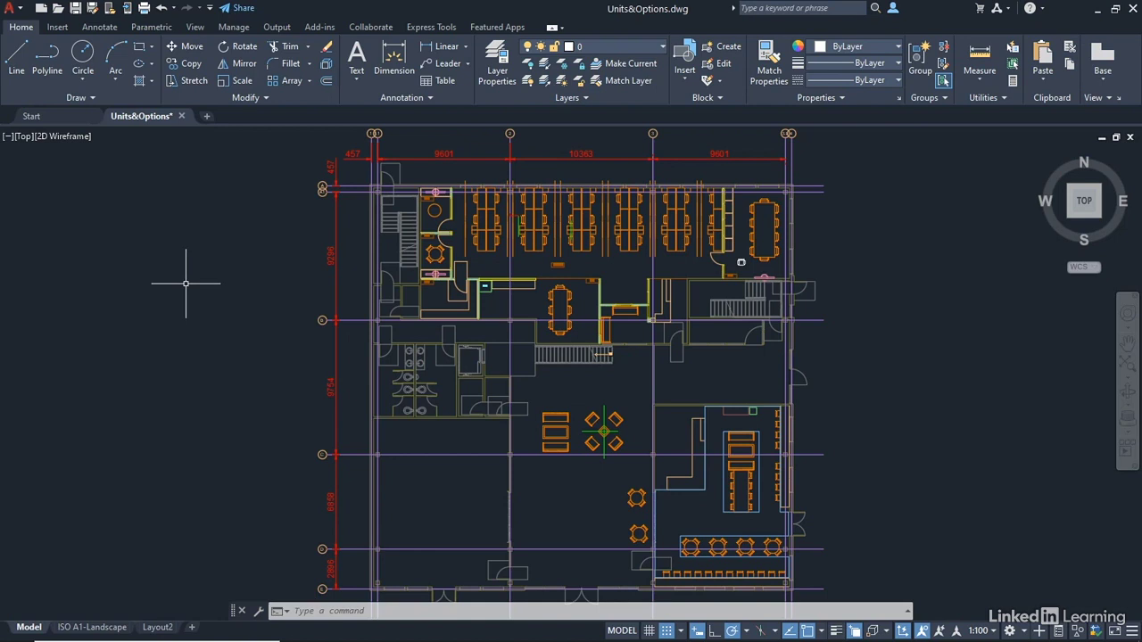
left_click(55, 113)
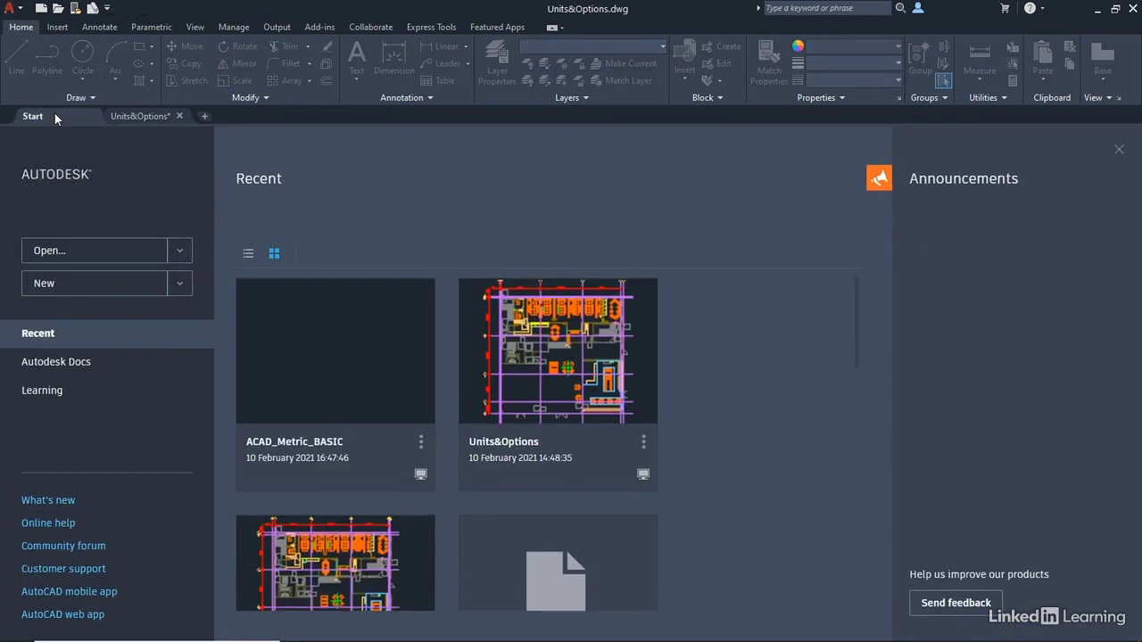
left_click(180, 288)
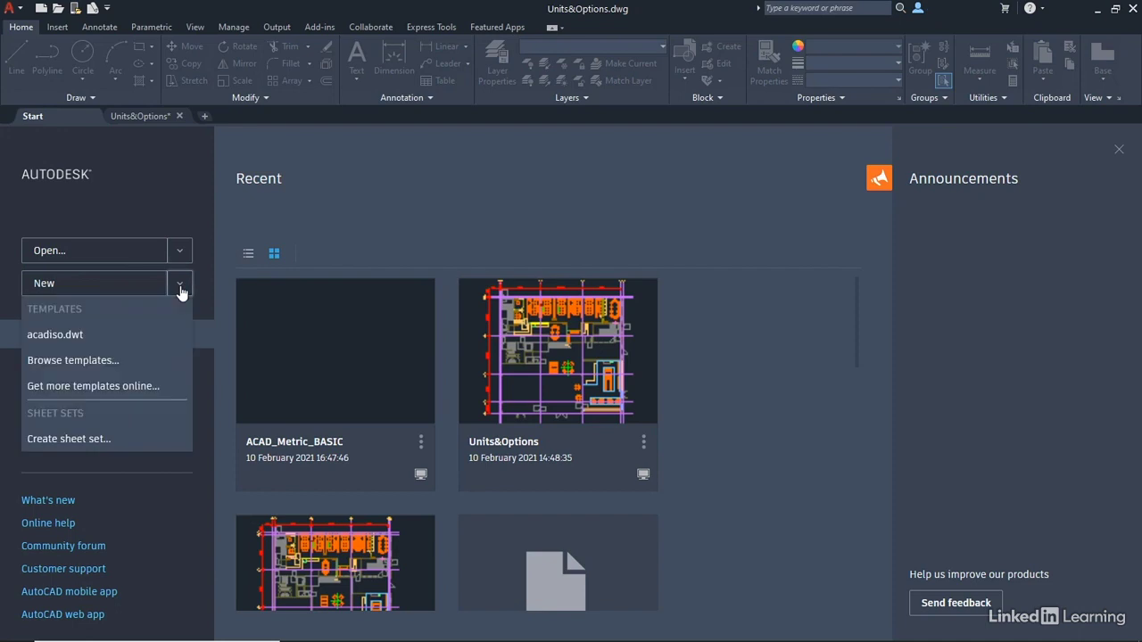
Start Drawing2 from the ACAD_Metric_BASIC.dwt template via Browse templates
left_click(114, 359)
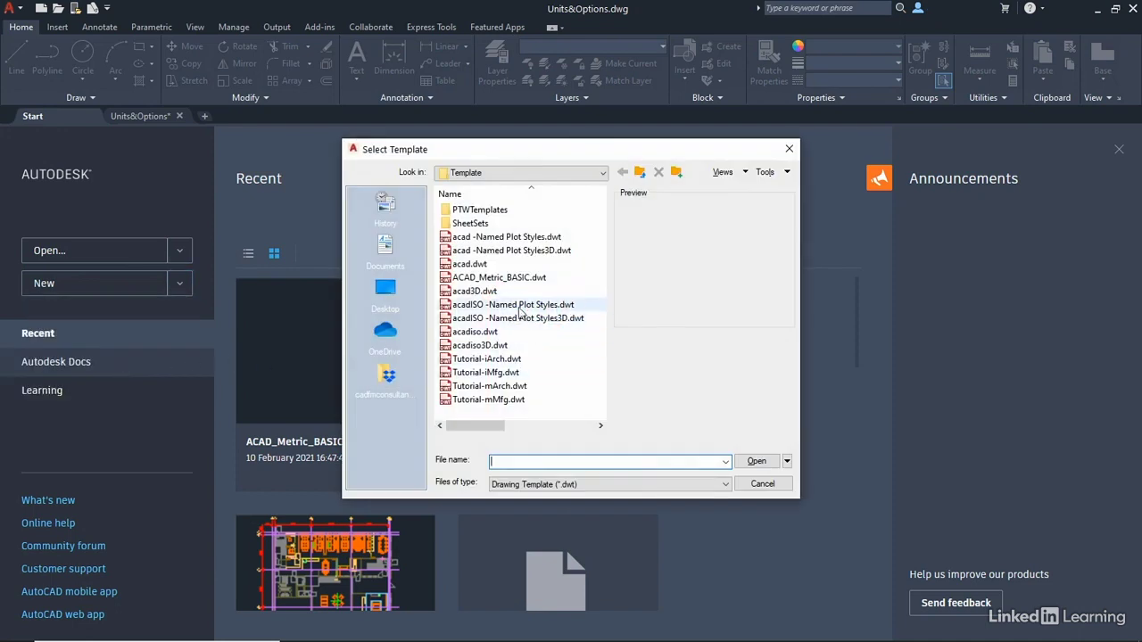
left_click(523, 282)
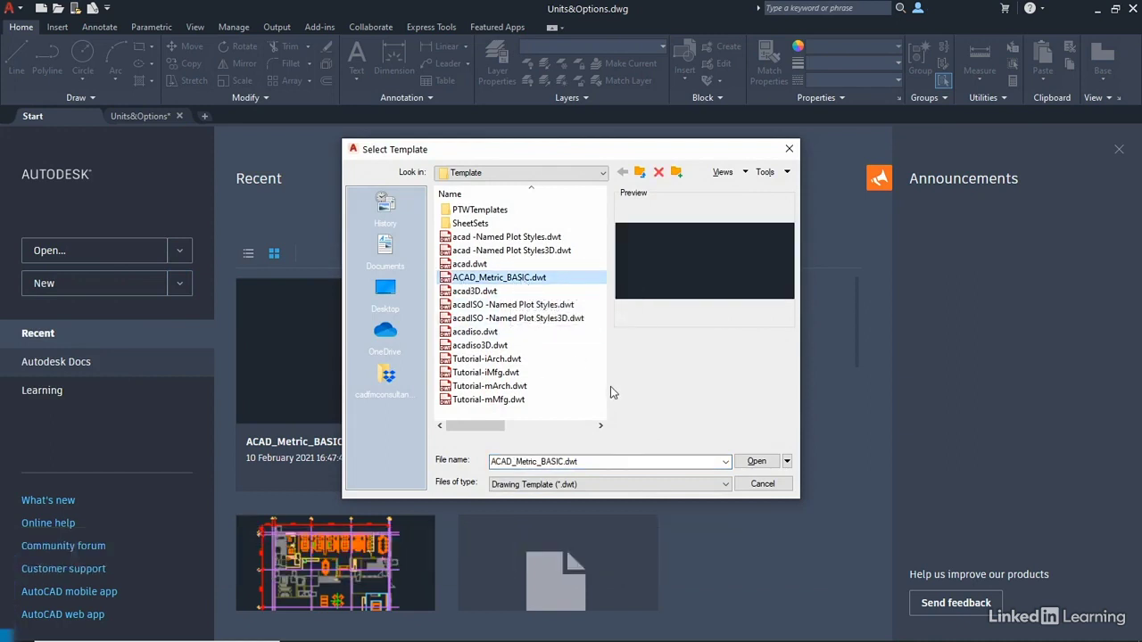
left_click(756, 461)
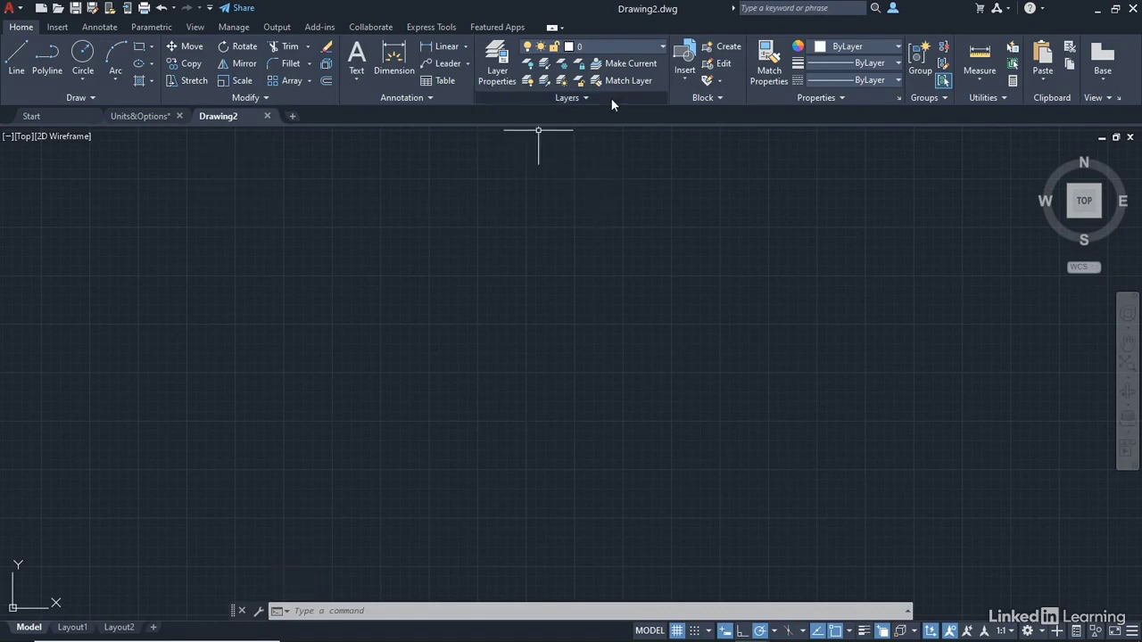
left_click(661, 49)
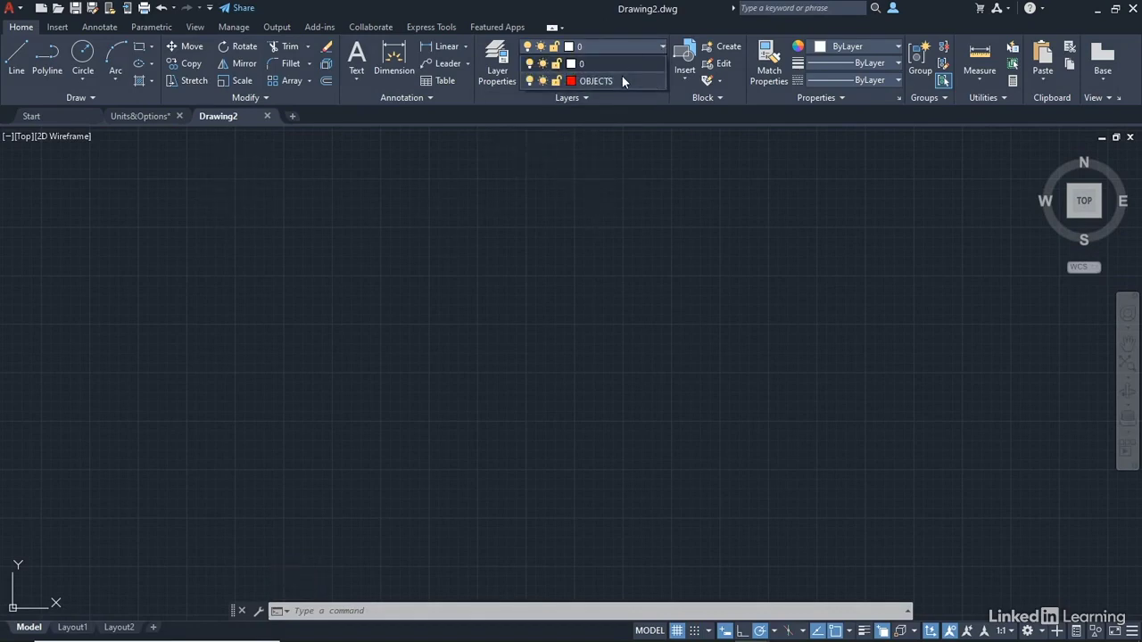
left_click(612, 364)
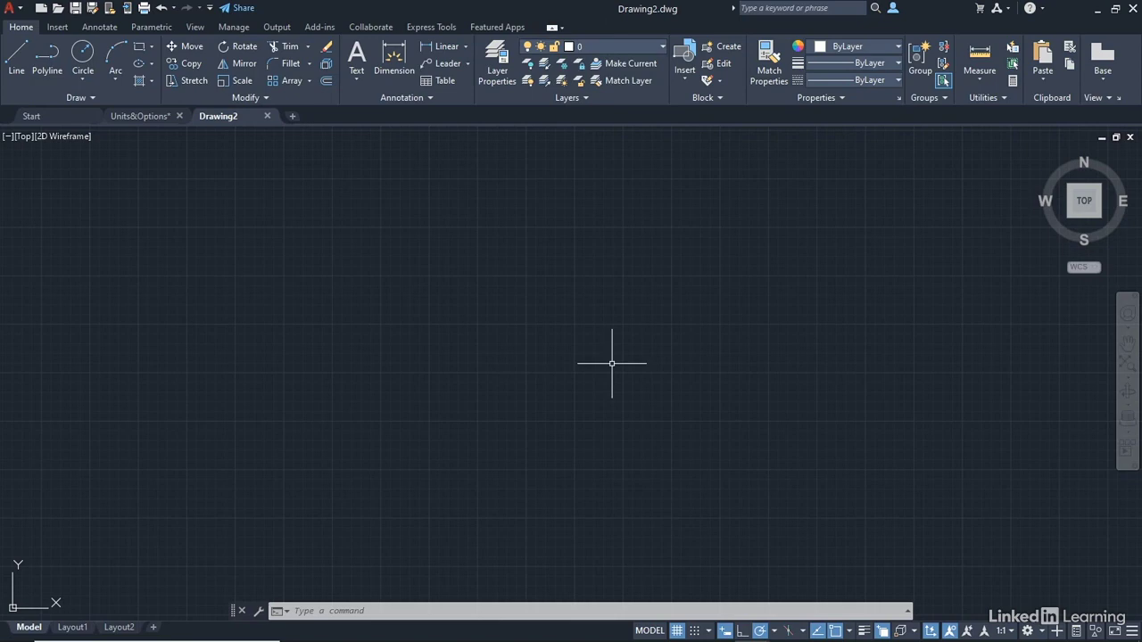
type("units")
key("Return")
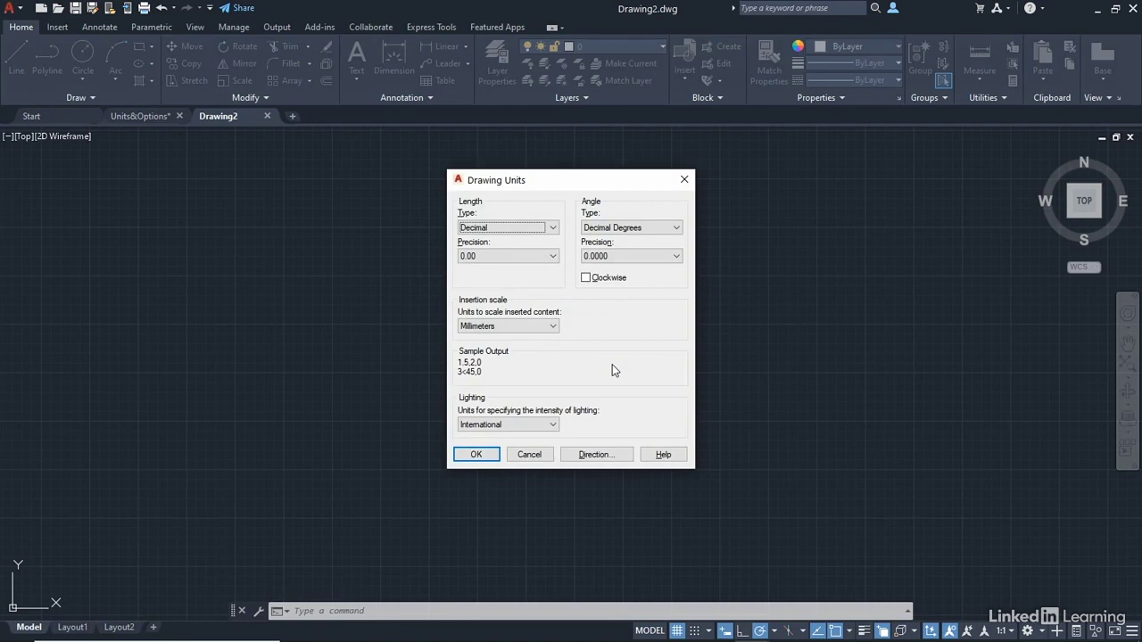
left_click(477, 454)
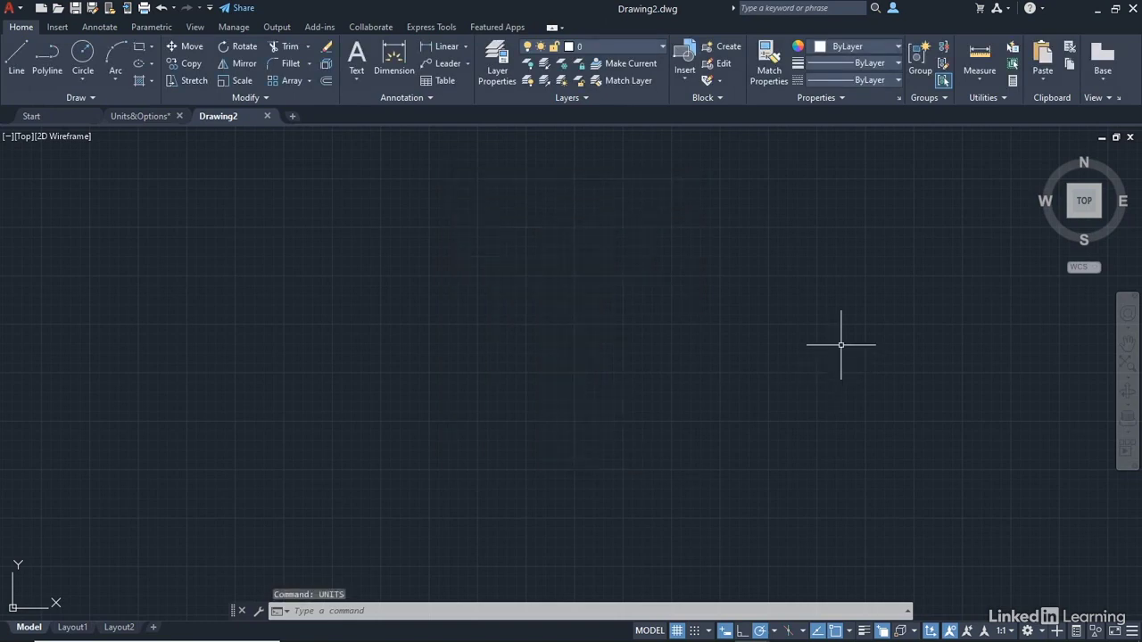